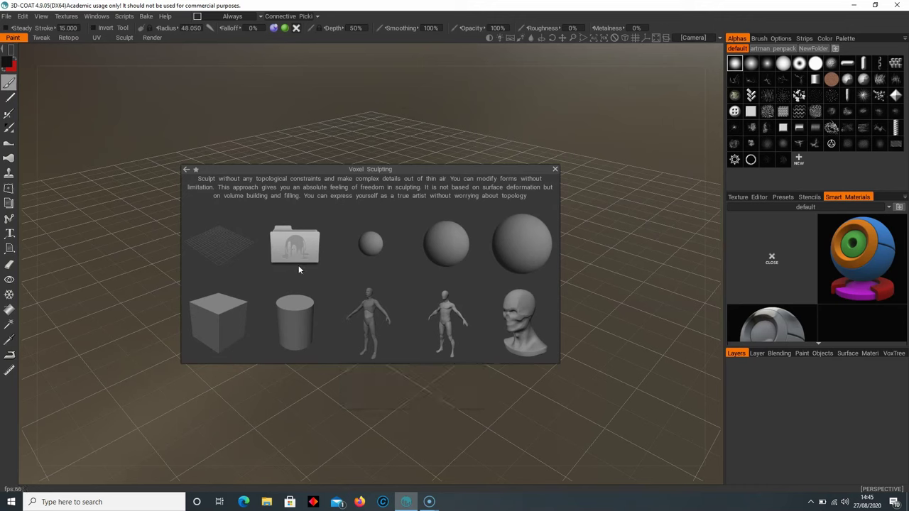
Step: Start a voxel sculpting scene with an empty grid and view it from several angles
left_click(225, 245)
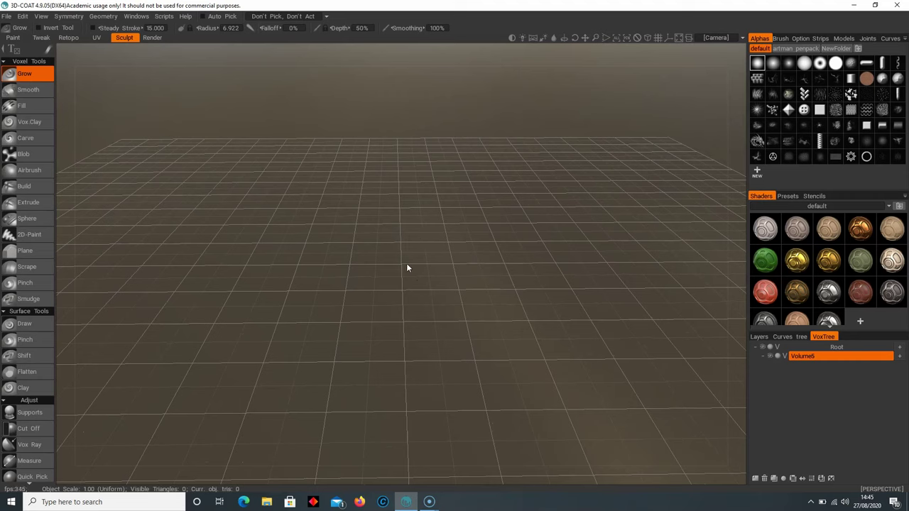
left_click_drag(404, 258, 187, 257)
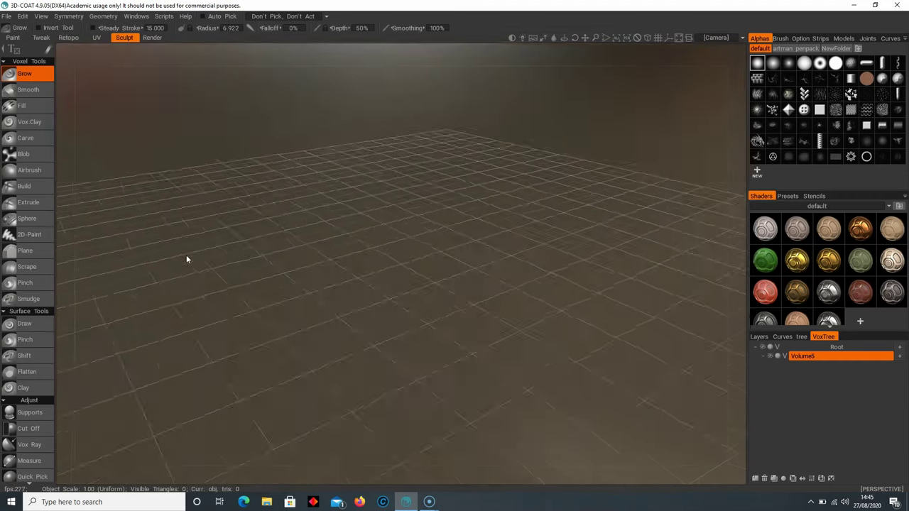
left_click_drag(515, 304, 411, 329)
right_click_drag(425, 276, 362, 261)
right_click_drag(416, 283, 403, 245, "shift")
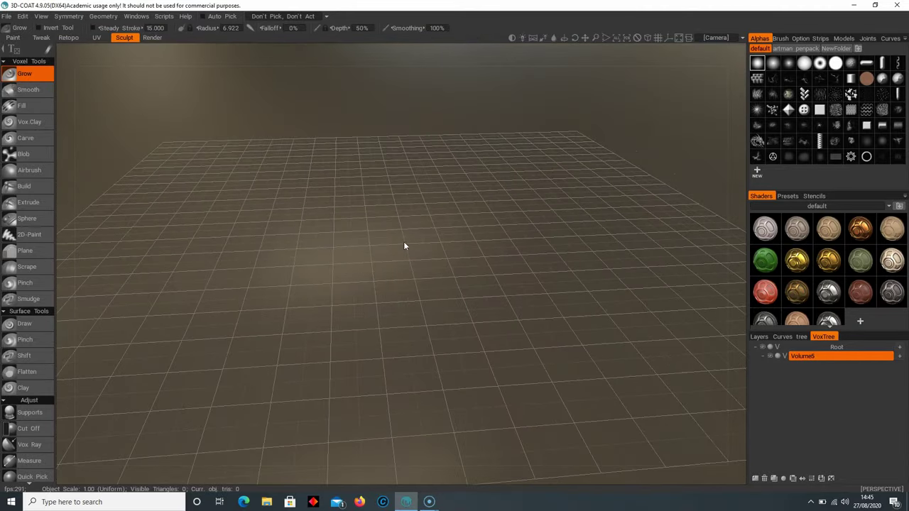
right_click_drag(428, 285, 440, 247, "shift")
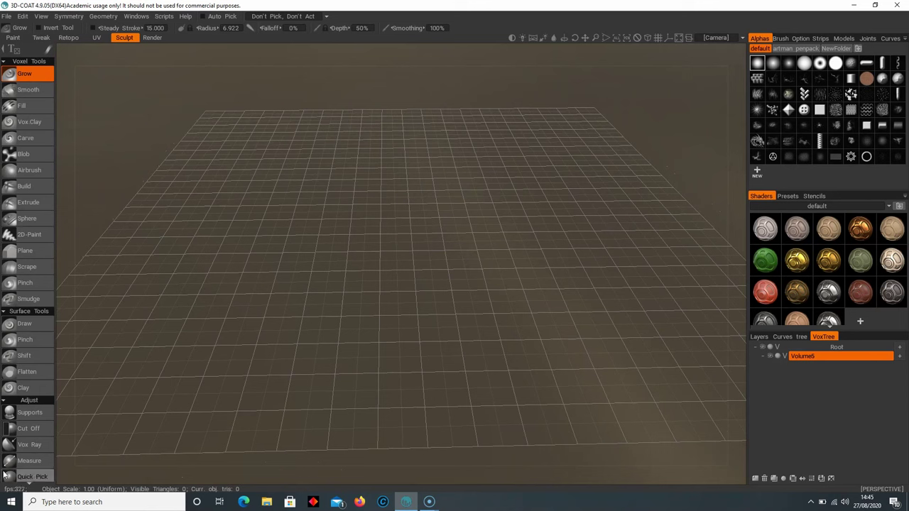
Step: Look through the voxel, surface, adjust and object sculpting tools, and at the starting volume
scroll(35, 284, "down", 5)
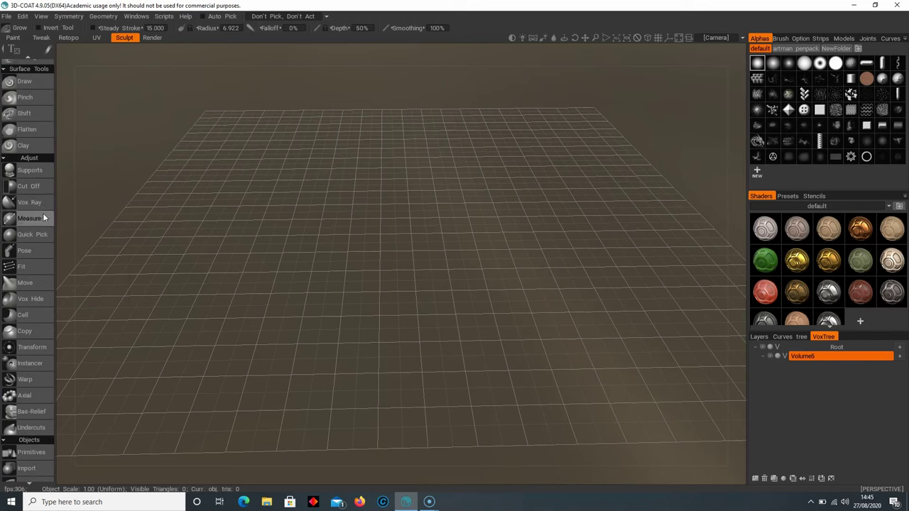
scroll(43, 218, "down", 3)
scroll(50, 272, "down", 5)
scroll(28, 299, "up", 15)
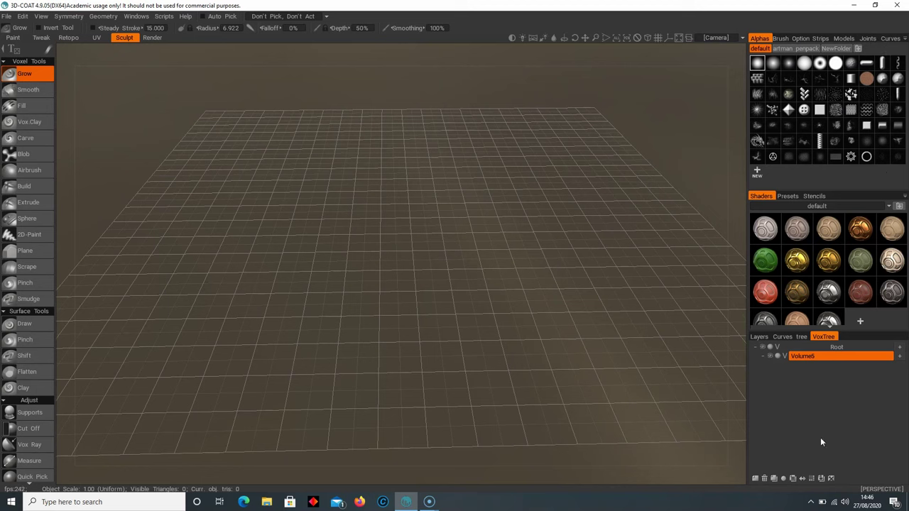
double_click(828, 356)
left_click_drag(365, 286, 375, 288)
mouse_move(376, 290)
right_mouse_down()
mouse_move(400, 288)
mouse_move(387, 287)
right_mouse_up()
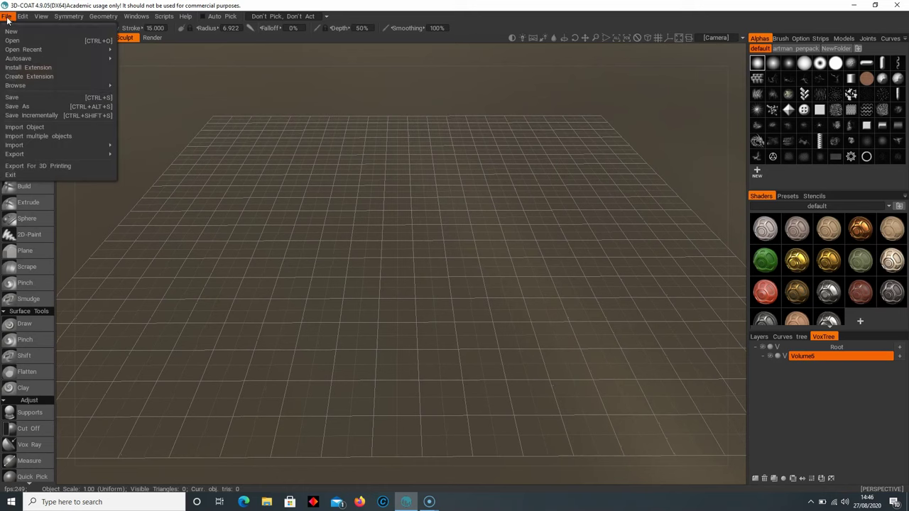
Step: Create a new voxel sculpting scene that starts with an empty grid
left_click(14, 30)
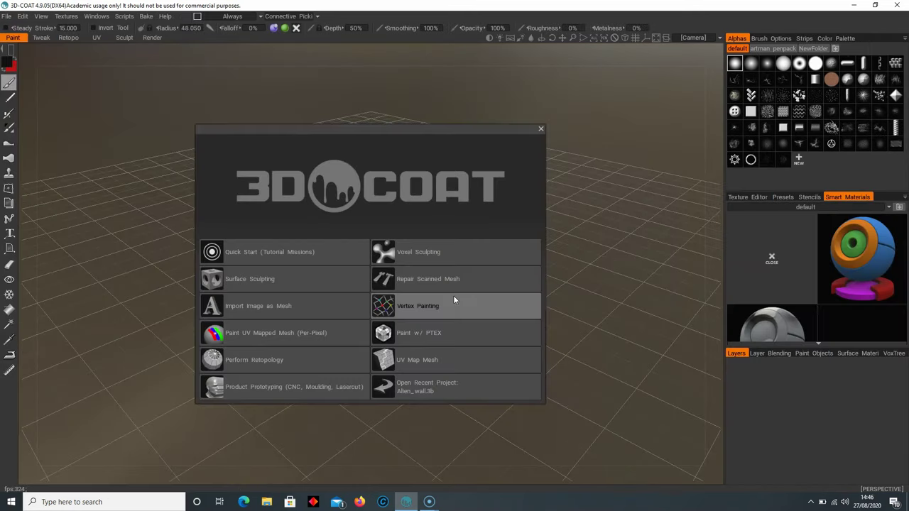
left_click(411, 253)
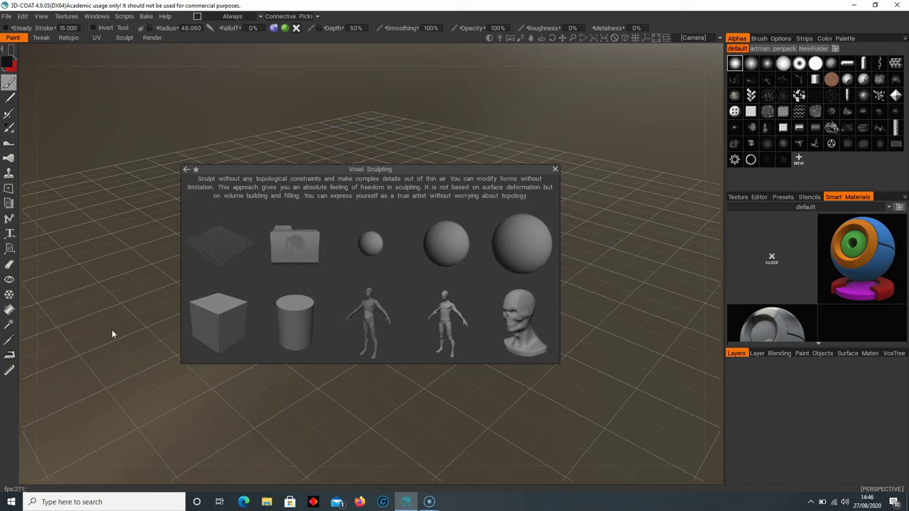
left_click(218, 240)
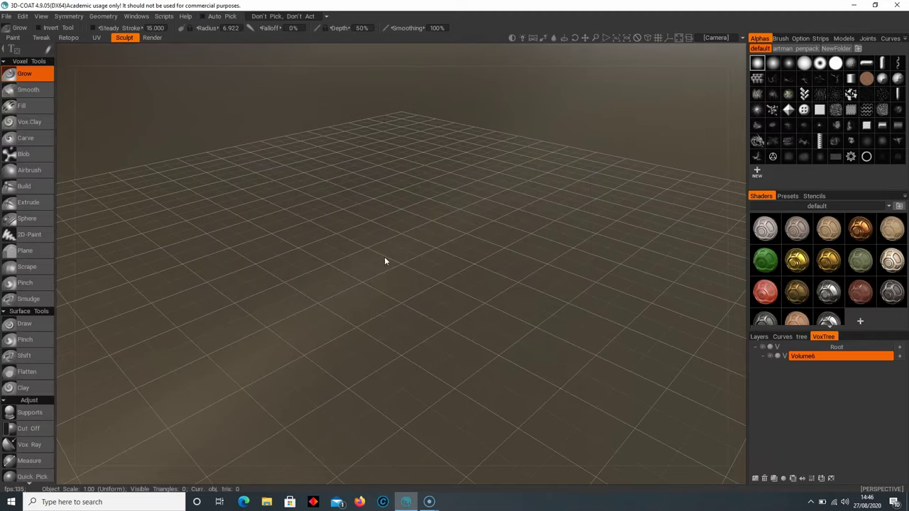
left_click_drag(455, 250, 454, 246)
Step: Start the Primitives tool, dismiss the gizmo hint and choose the cube primitive
scroll(14, 366, "down", 10)
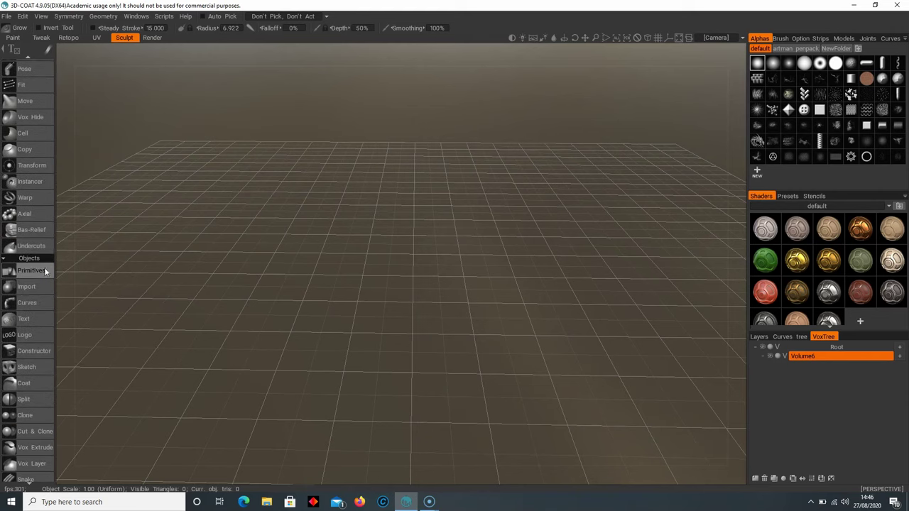
left_click(31, 271)
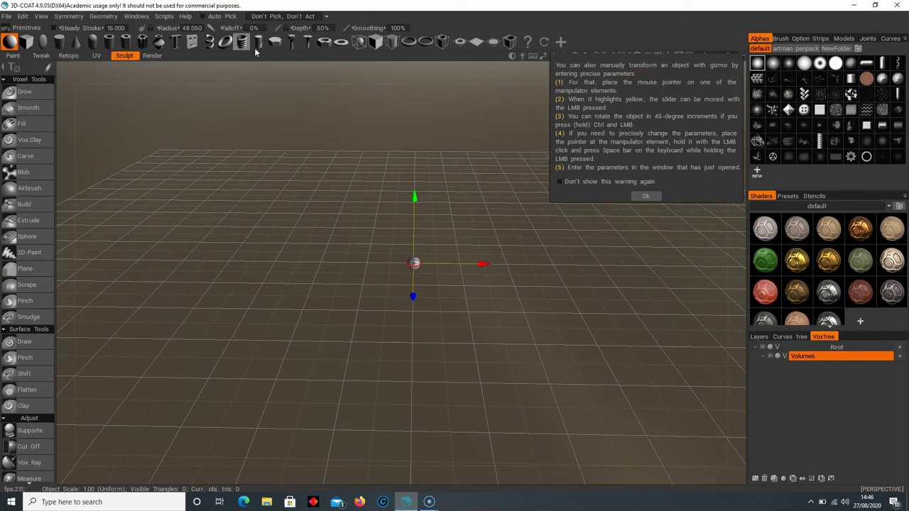
left_click(647, 198)
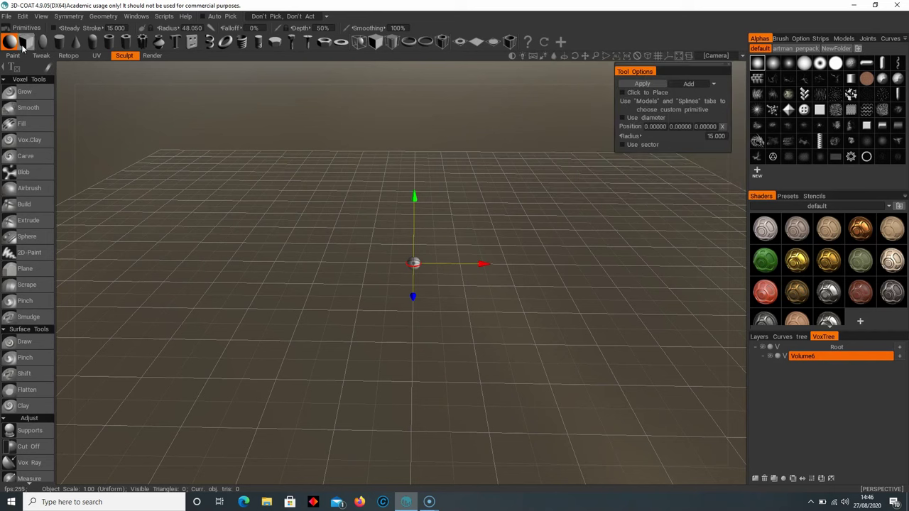
left_click(26, 43)
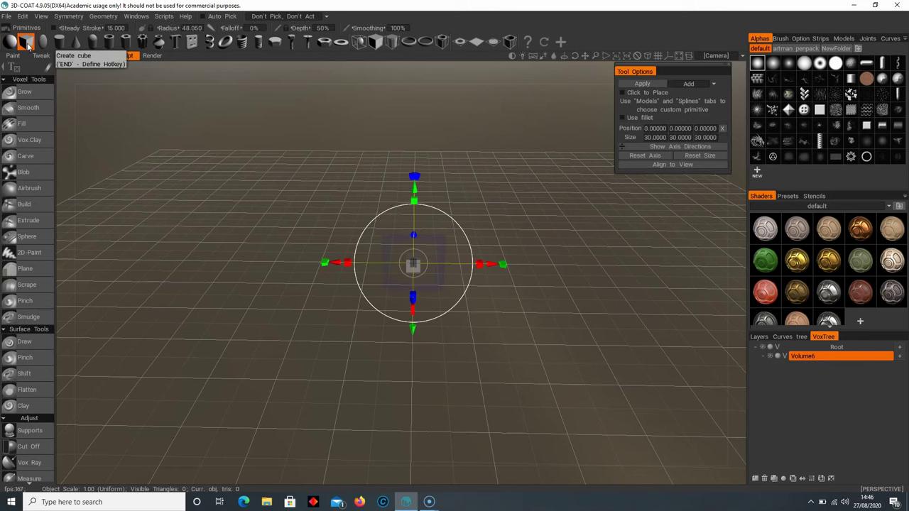
Step: Scale the cube primitive uniformly to about 302 on each side
left_click_drag(296, 302, 408, 309)
right_click_drag(409, 312, 441, 309)
right_click_drag(465, 340, 430, 353)
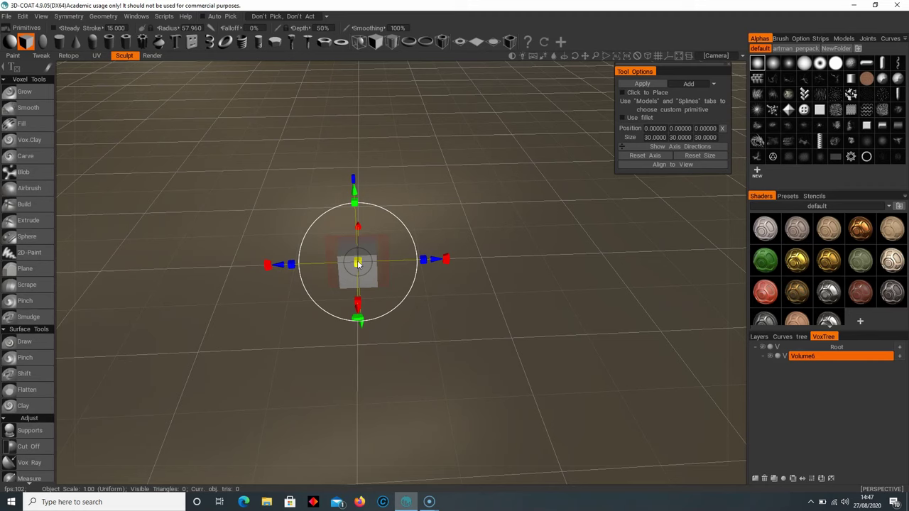
left_click_drag(359, 264, 451, 248)
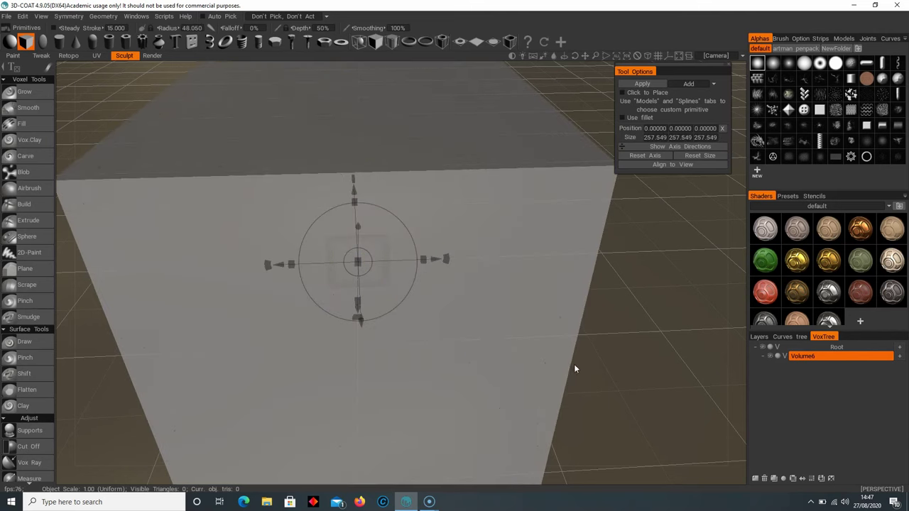
right_click_drag(601, 330, 434, 328)
left_click_drag(434, 328, 464, 330)
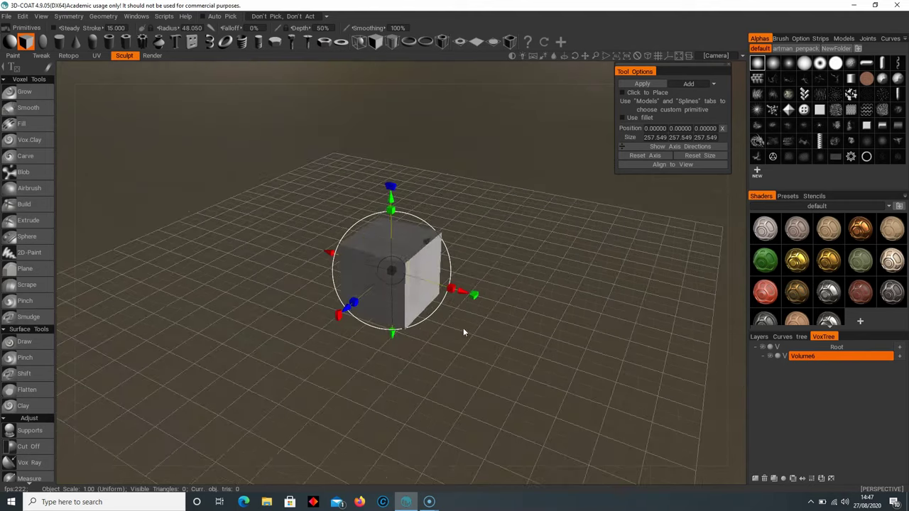
left_click_drag(395, 277, 499, 358)
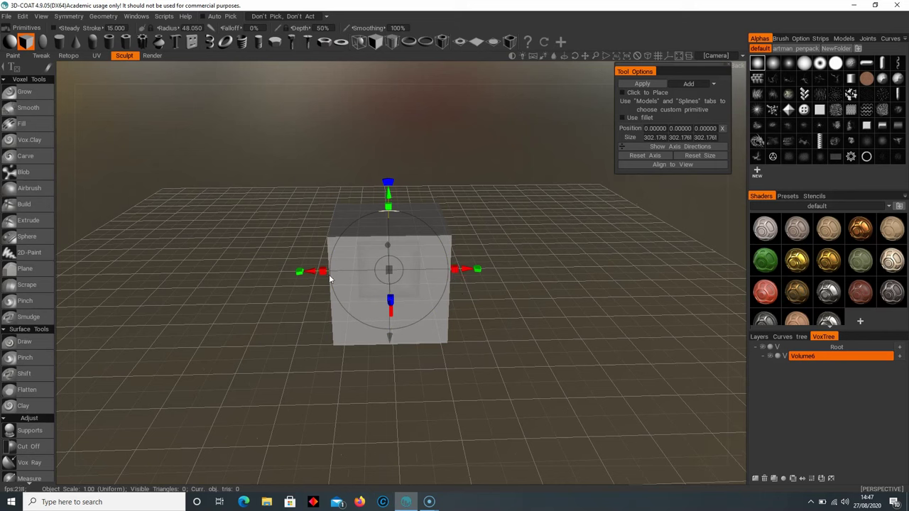
Step: Stretch the cube into a box about 593 × 251 × 302 and move it to about -5.8, 60.5, 12.8
left_click_drag(458, 272, 388, 220)
left_click_drag(484, 359, 367, 353)
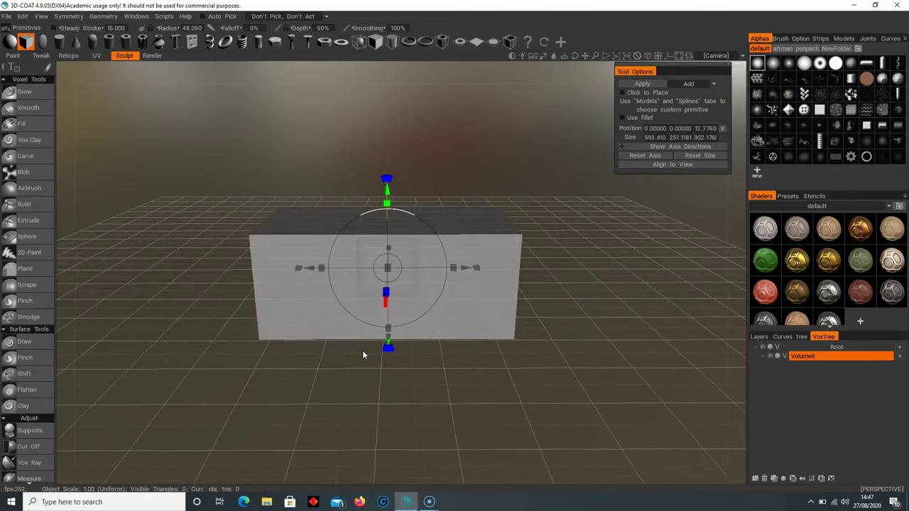
left_click_drag(387, 196, 387, 135)
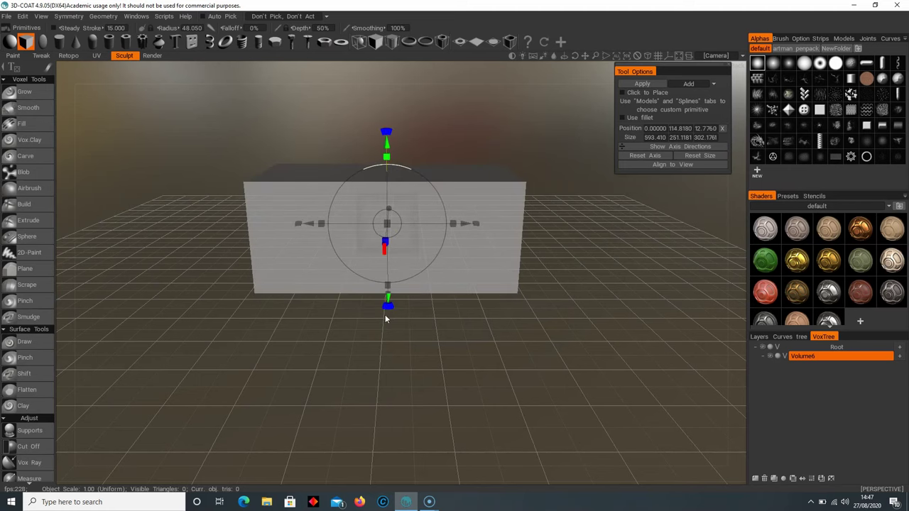
left_click_drag(388, 300, 387, 325)
mouse_move(319, 246)
left_mouse_down()
mouse_move(287, 247)
mouse_move(331, 246)
mouse_move(315, 250)
left_mouse_up()
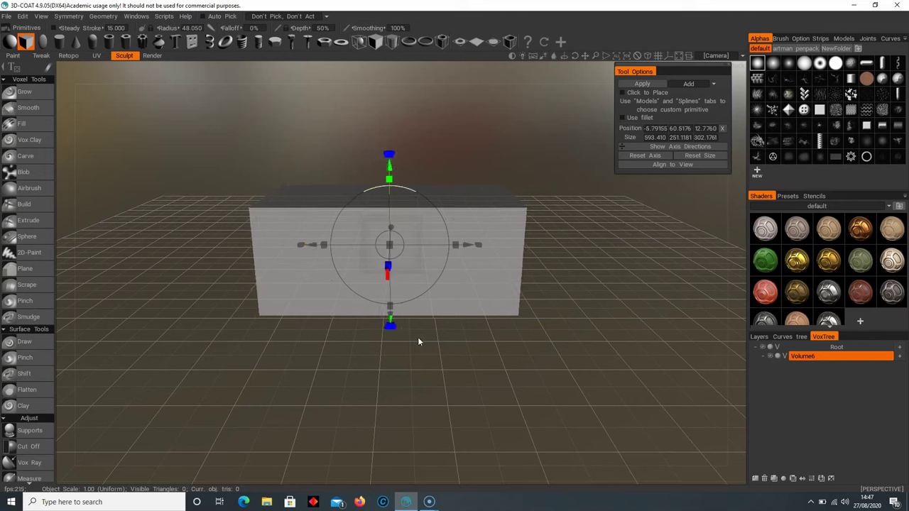
Step: Try tilting the box slightly, and undo the rotation
mouse_move(389, 158)
left_mouse_down()
mouse_move(446, 182)
mouse_move(402, 156)
left_mouse_up()
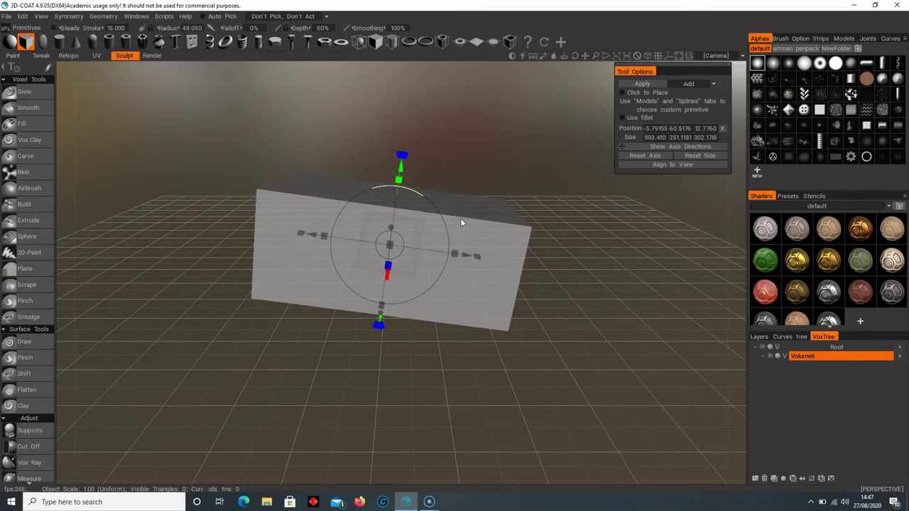
key("ctrl+z")
Step: Add the stretched box to the current volume as voxel geometry
right_click_drag(399, 341, 418, 353)
left_click_drag(418, 352, 495, 356)
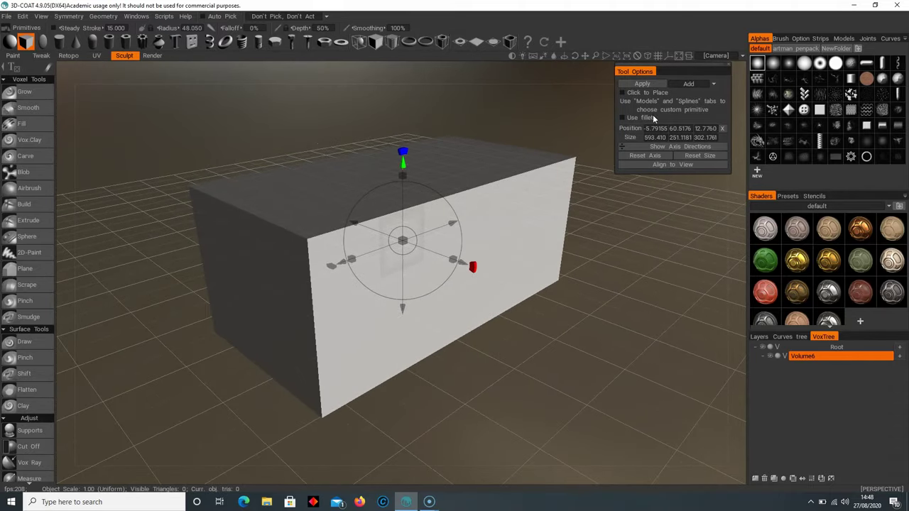
left_click(703, 88)
left_click(641, 83)
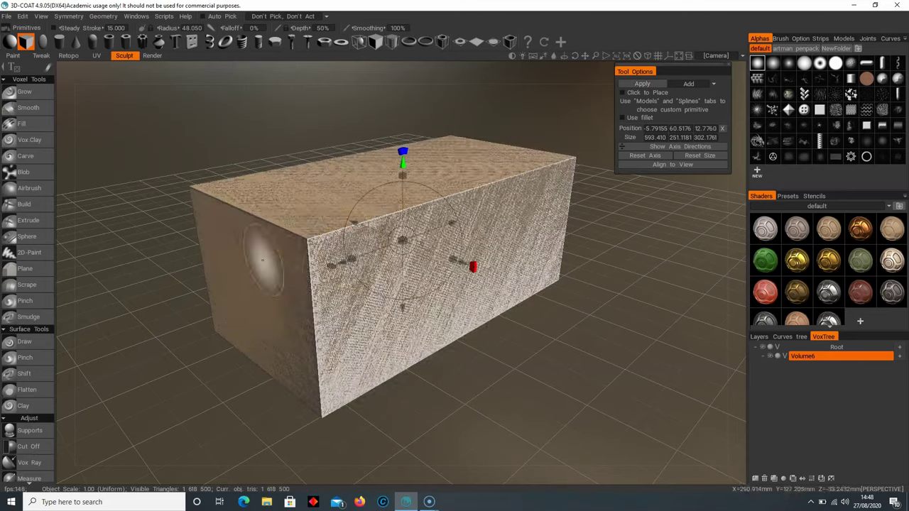
Step: Move the box primitive beside the first box to about -446 along Z and add it as a second box
scroll(530, 384, "down", 2)
left_click_drag(531, 368, 544, 367)
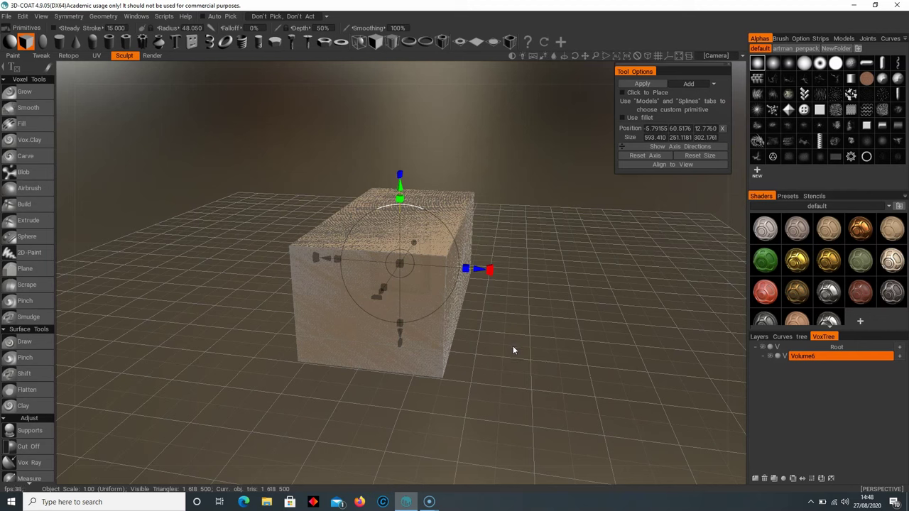
left_click_drag(478, 269, 686, 286)
right_click_drag(385, 333, 430, 345)
mouse_move(316, 410)
left_mouse_down()
mouse_move(415, 412)
mouse_move(328, 414)
left_mouse_up()
left_click_drag(482, 387, 485, 413)
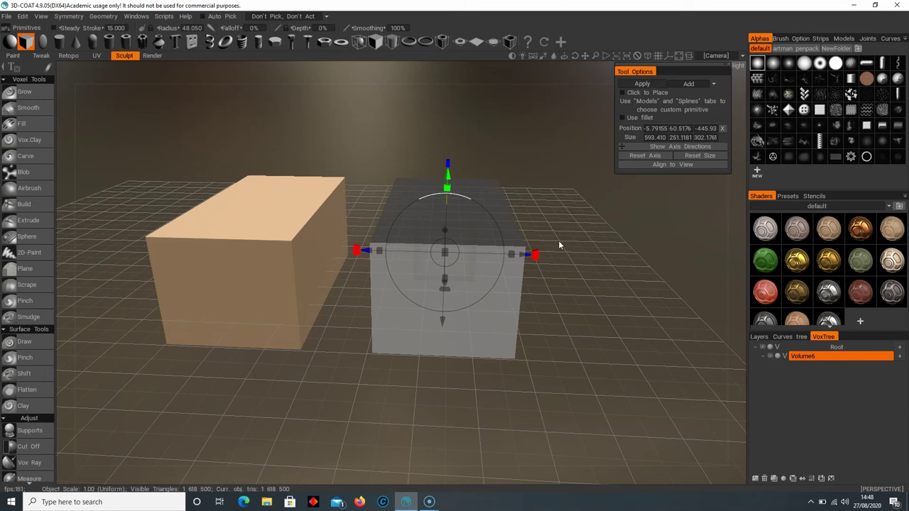
key("Return")
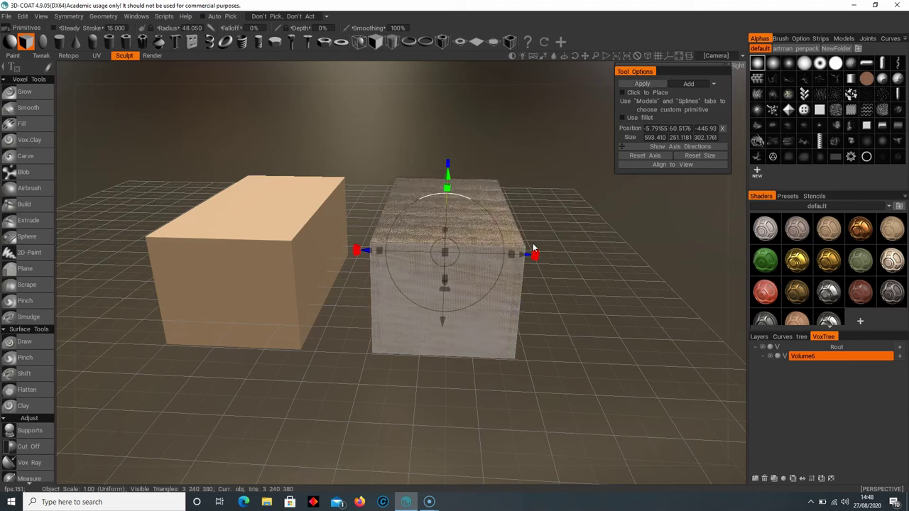
Step: Move the box primitive to the other side of the first box, to about 392 along Z
left_click_drag(529, 255, 207, 246)
right_click_drag(384, 372, 335, 368)
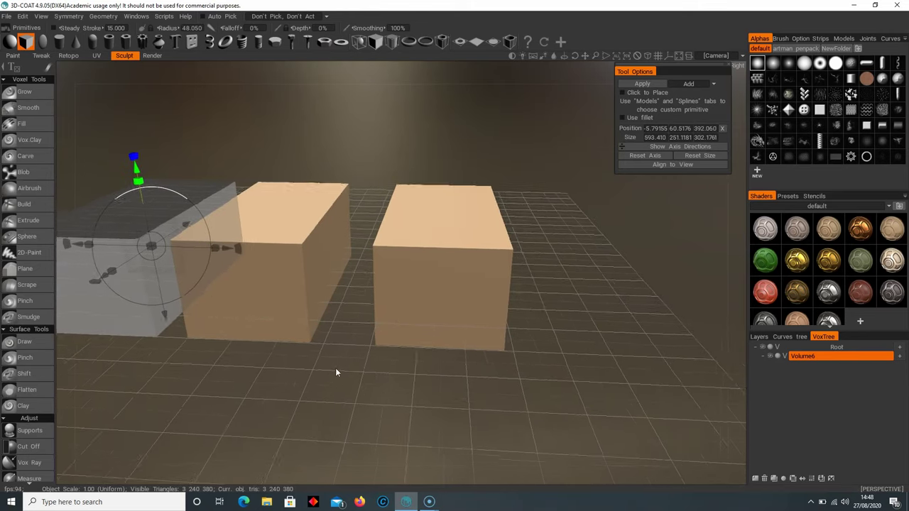
middle_click_drag(335, 368, 474, 374)
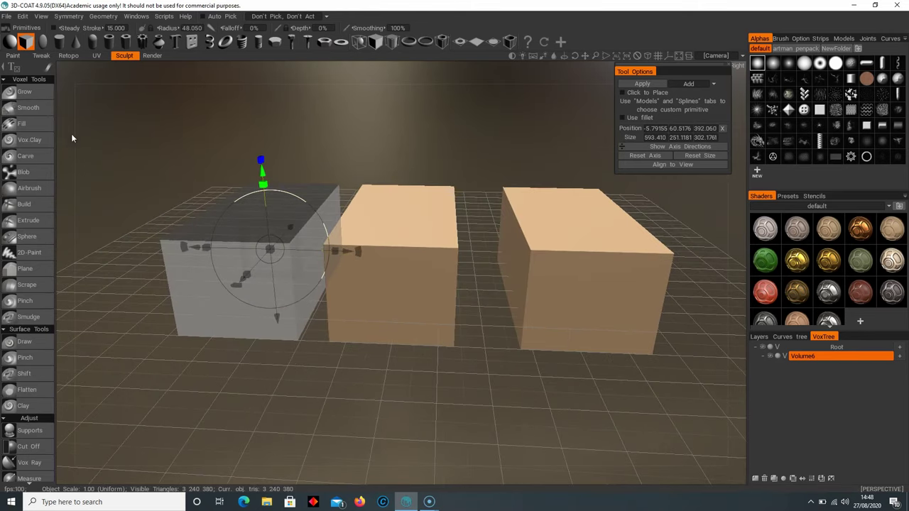
Step: Switch to the Grow tool and examine the two added boxes from the opposite side
left_click(25, 93)
scroll(243, 236, "down", 2)
scroll(312, 295, "up", 1)
middle_click_drag(327, 310, 223, 304)
right_click_drag(306, 380, 491, 382)
right_click_drag(443, 363, 425, 382)
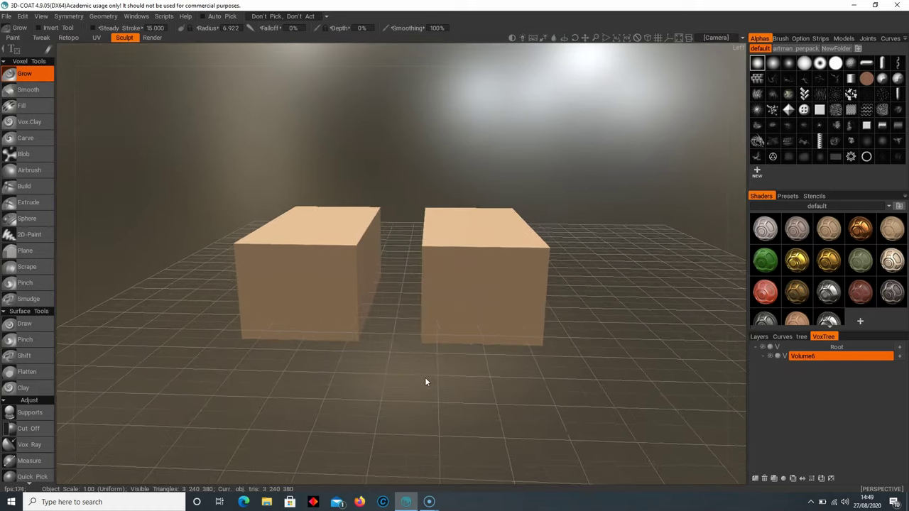
Step: Return to the Primitives tool, raise the box primitive to a height of about 320 and resize it to about 239 × 251 × 712
scroll(40, 391, "down", 10)
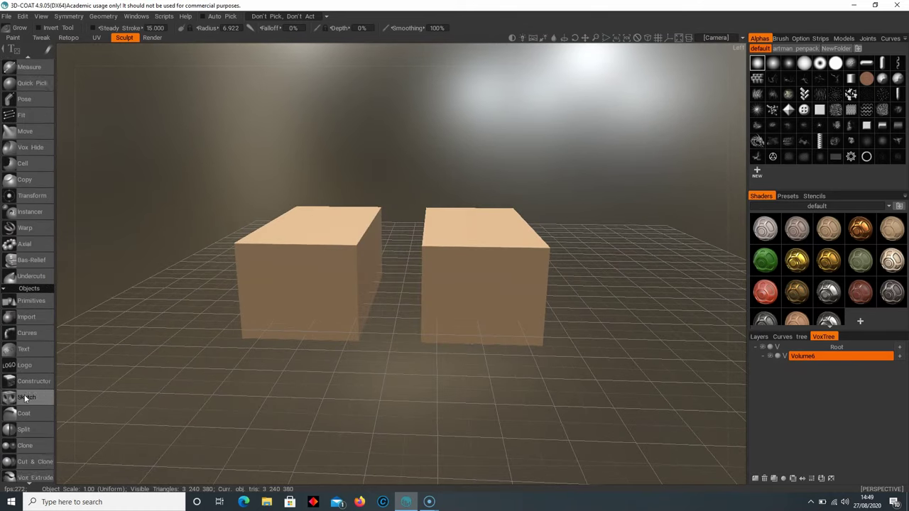
left_click(32, 210)
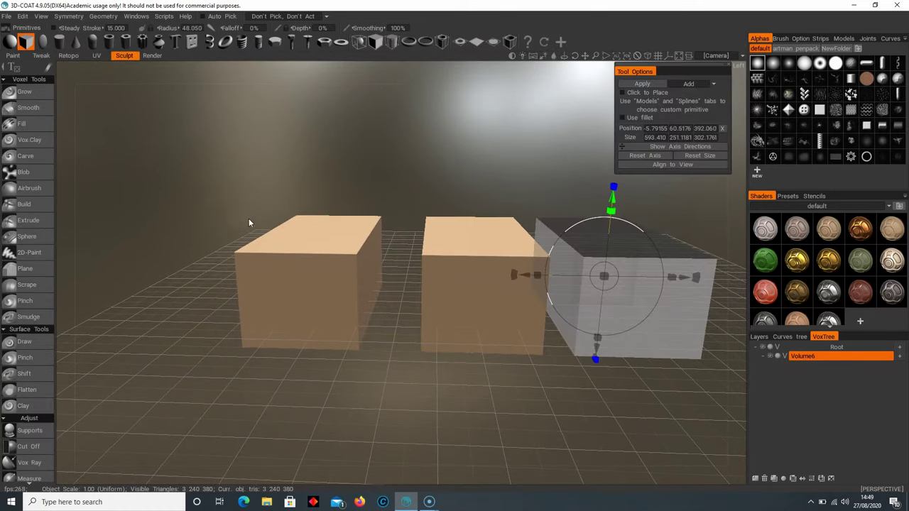
left_click_drag(615, 204, 604, 108)
left_click_drag(554, 189, 465, 188)
scroll(430, 244, "up", 4)
left_click_drag(423, 257, 528, 242)
scroll(528, 241, "down", 3)
left_click_drag(324, 248, 509, 178)
left_click_drag(312, 263, 143, 273)
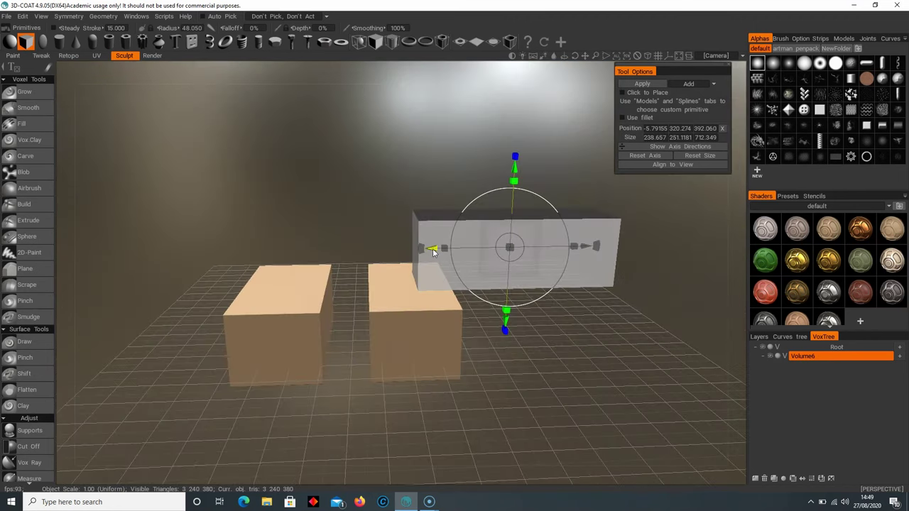
Step: Shorten the primitive to about 588 long, place it across both boxes at about -5.8, 208.7, -207.8, and add it
left_click_drag(433, 252, 269, 252)
left_click_drag(417, 249, 406, 251)
left_click_drag(347, 172, 347, 202)
left_click_drag(509, 285, 355, 359)
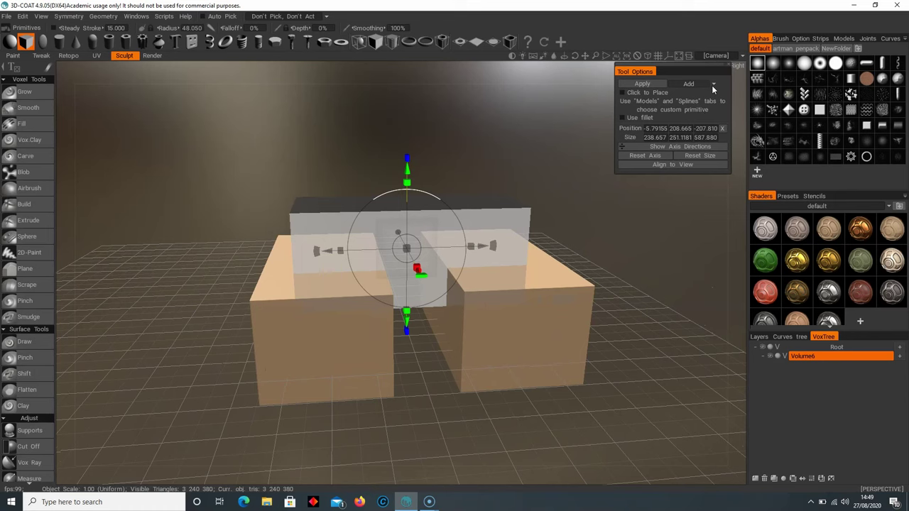
left_click(653, 85)
Step: Raise the box primitive to a height of about 562 and examine the crossbar added across the two boxes
left_click_drag(406, 175, 382, 39)
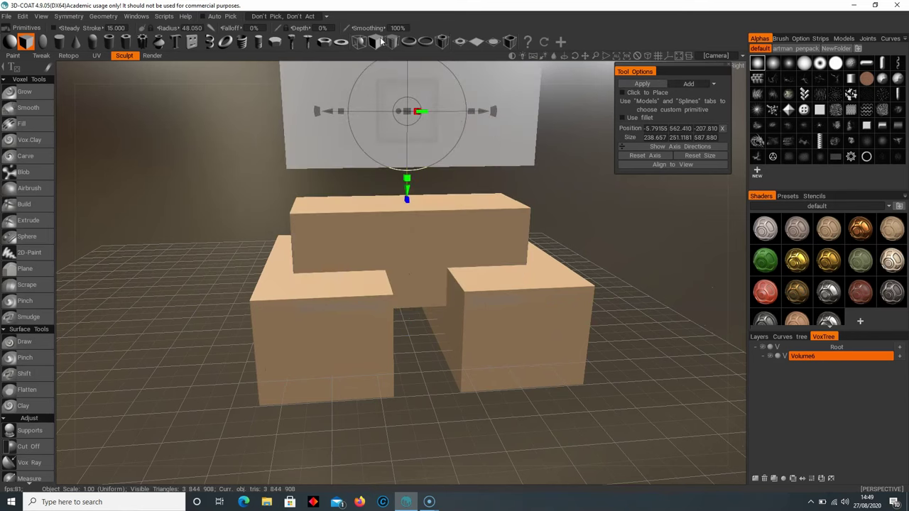
scroll(267, 245, "up", 4)
scroll(267, 245, "down", 1)
left_click_drag(142, 277, 222, 277)
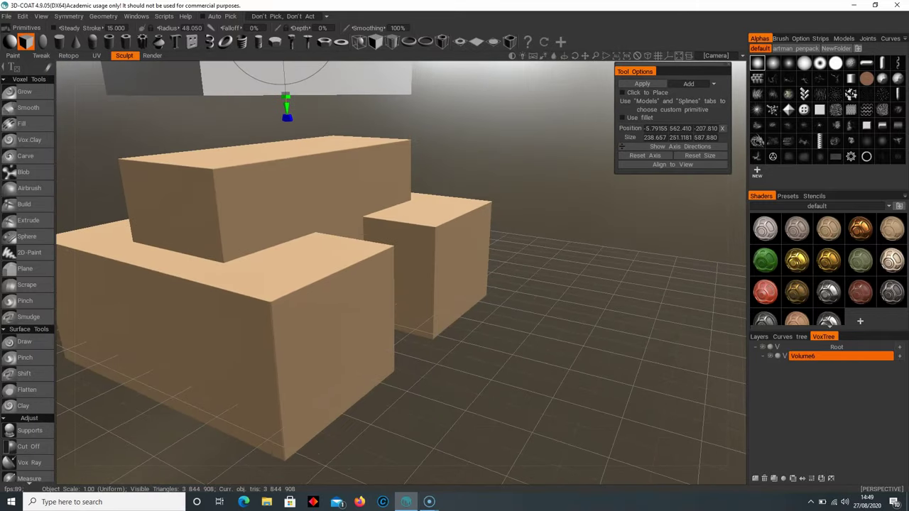
left_click(768, 359)
left_click(768, 358)
left_click_drag(597, 322, 516, 334)
Step: Undo the added crossbar and subtract the primitive from both boxes instead, raising the primitive clear to about 569
key("ctrl+z")
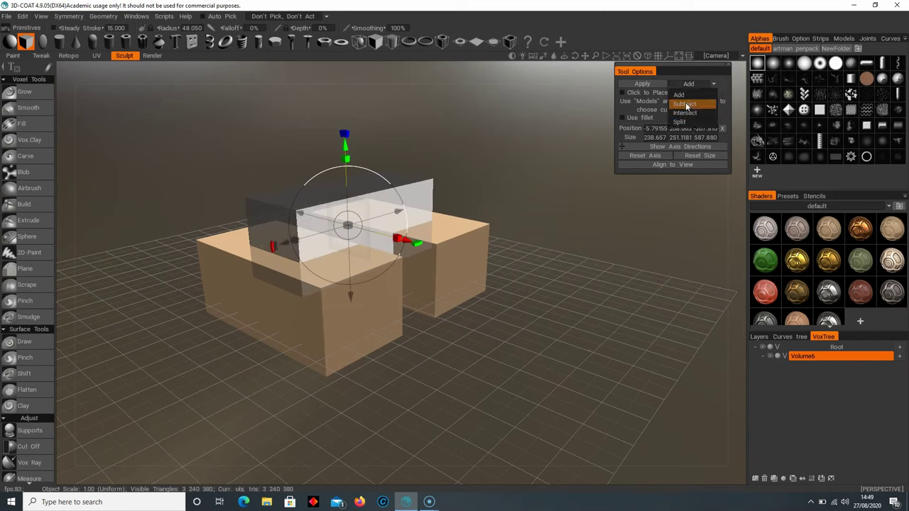
left_click(685, 105)
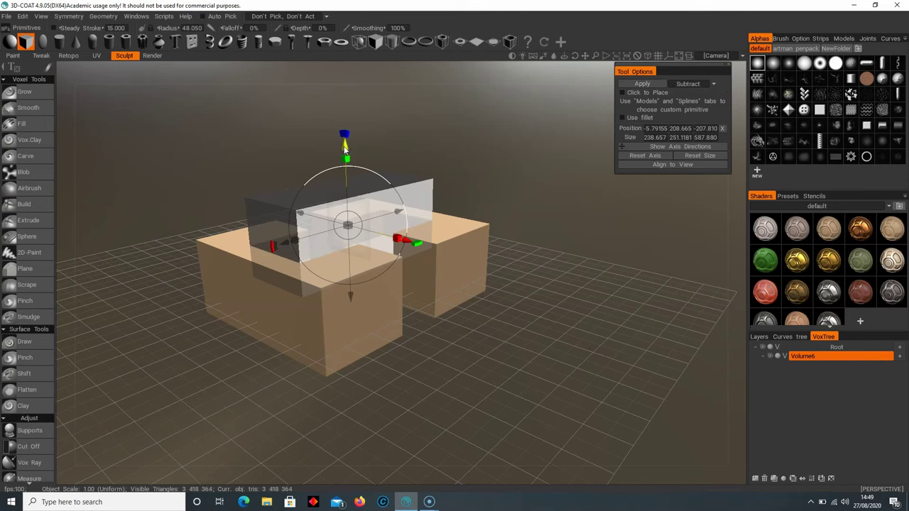
left_click_drag(349, 152, 349, 43)
left_click_drag(429, 187, 381, 372)
scroll(547, 361, "up", 6)
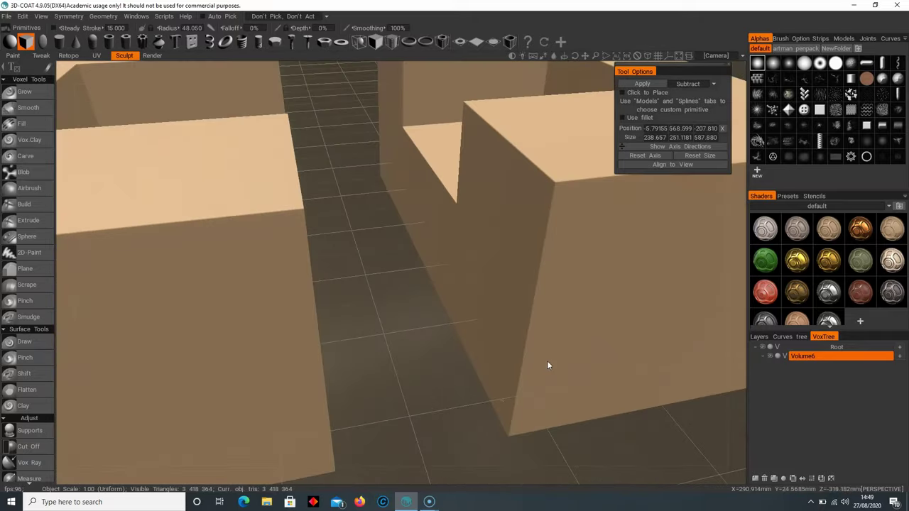
Step: Examine the recess cut into both boxes and move the primitive aside to about 984 along X
scroll(384, 330, "down", 4)
left_click_drag(383, 330, 450, 346)
scroll(450, 349, "down", 6)
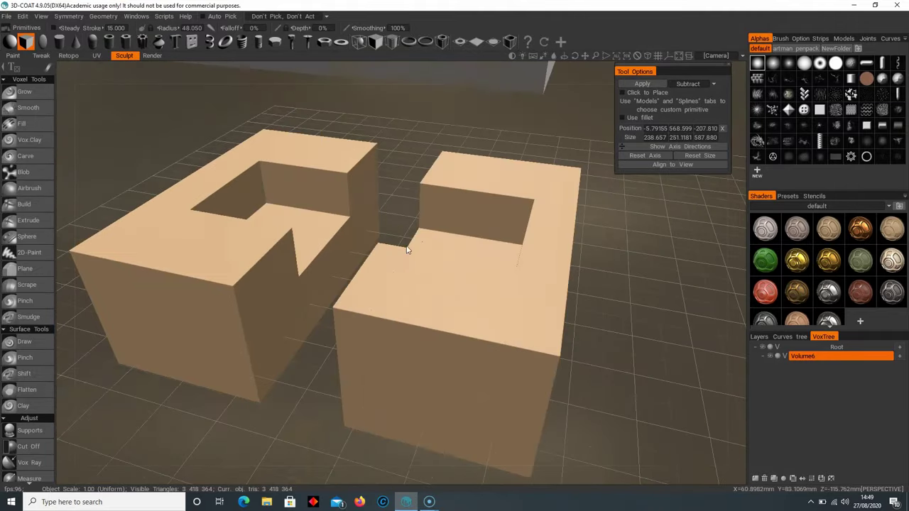
scroll(411, 288, "up", 2)
left_click_drag(411, 293, 404, 294, "alt")
right_click_drag(403, 294, 359, 282, "alt")
left_click_drag(332, 224, 528, 167)
scroll(429, 265, "up", 4)
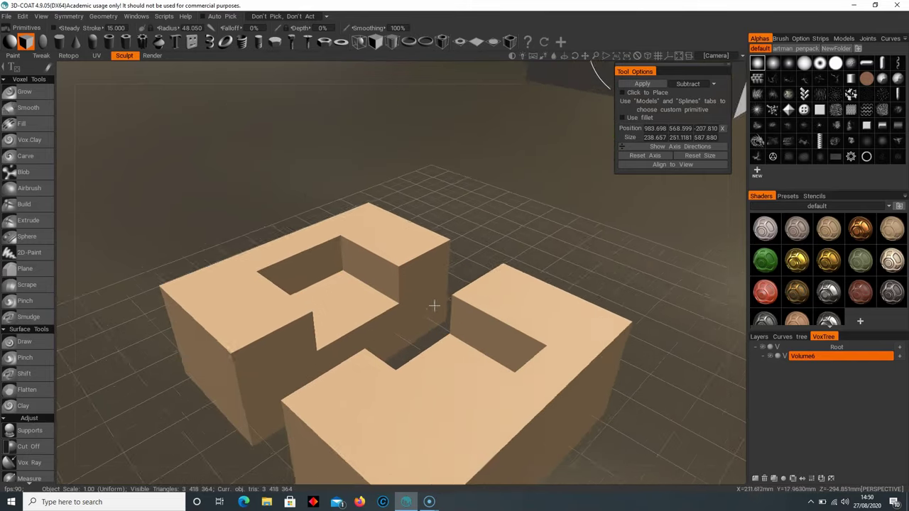
Step: Examine the voxel mesh density on the cut blocks' surfaces up close and from the front
middle_click_drag(434, 305, 381, 248, "alt")
mouse_move(382, 248)
right_mouse_down("alt")
mouse_move(417, 252)
mouse_move(376, 234)
right_mouse_up("alt")
left_click_drag(375, 234, 398, 224, "alt")
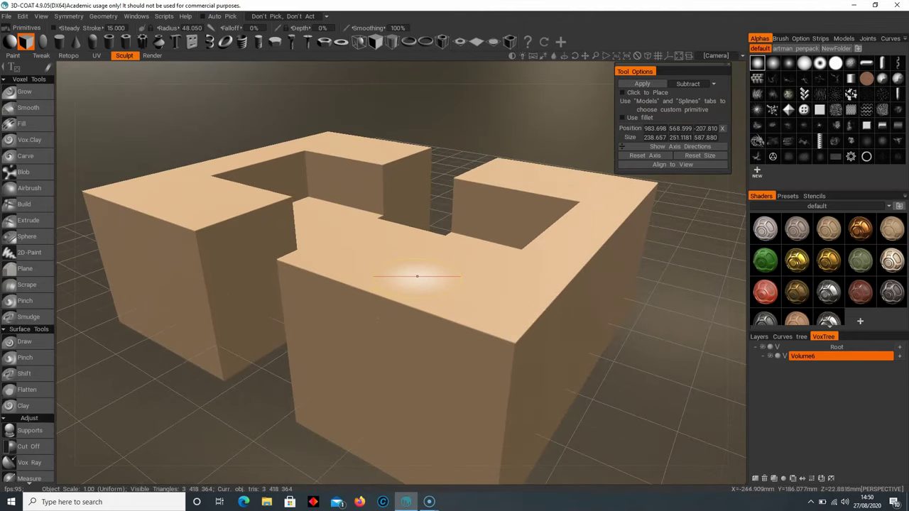
scroll(430, 363, "up", 8)
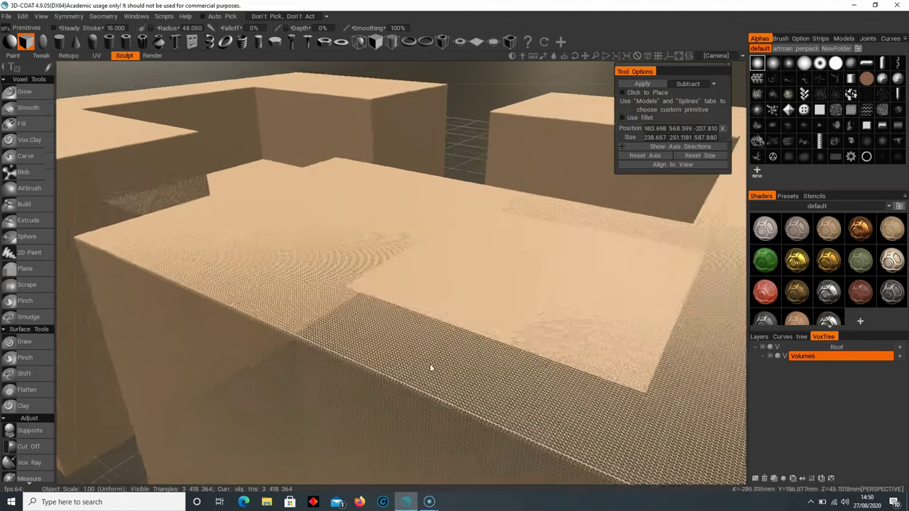
scroll(392, 212, "up", 6)
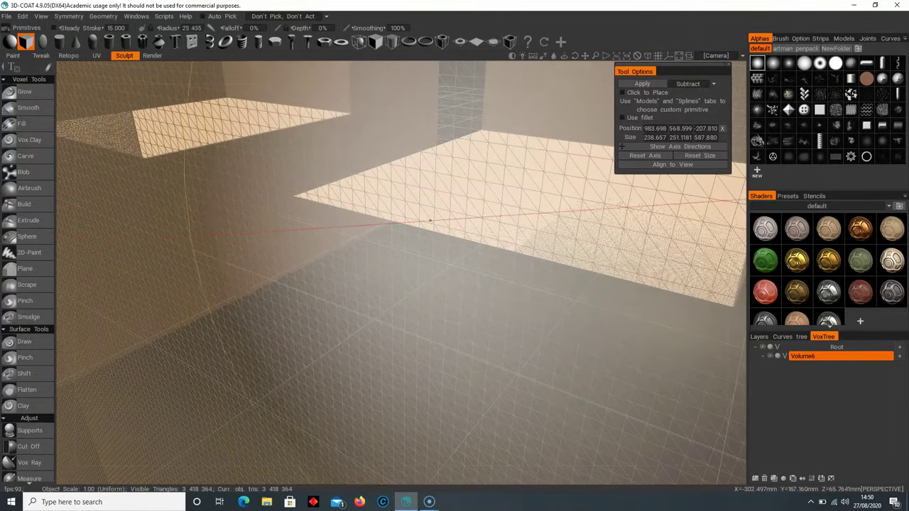
right_click_drag(430, 221, 372, 220)
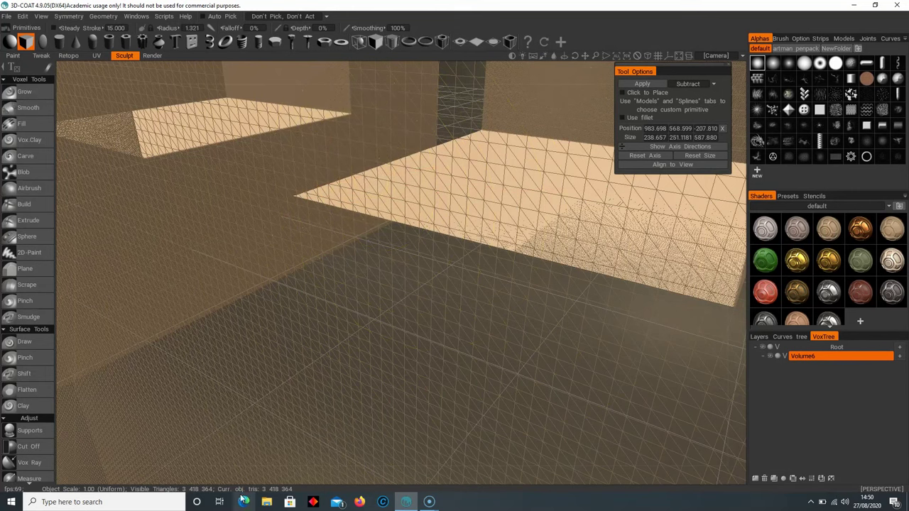
right_click_drag(421, 239, 256, 220, "alt")
left_click_drag(256, 221, 301, 255, "alt")
middle_click_drag(301, 254, 360, 264, "alt")
right_click_drag(360, 264, 398, 281, "alt")
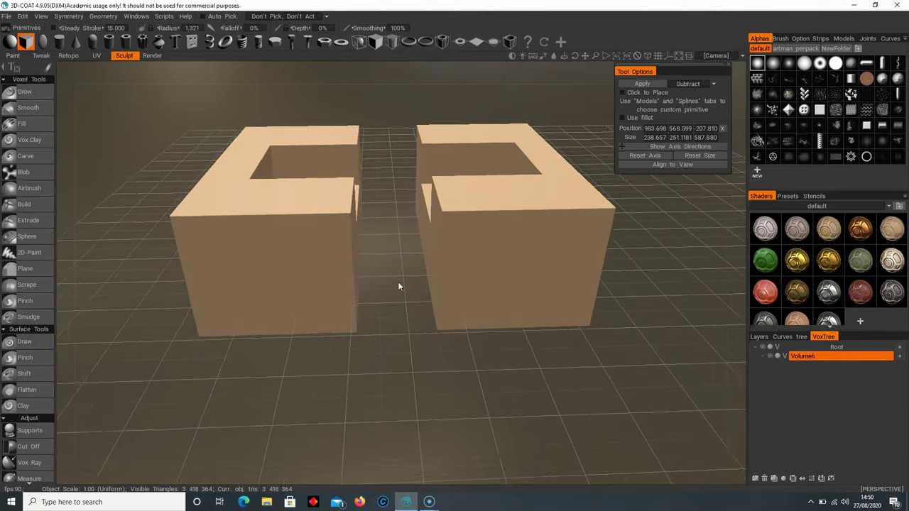
middle_click_drag(398, 281, 411, 288, "alt")
Step: Resample the volume with a density modulation factor of 0.475 and Good resampling quality
scroll(28, 399, "down", 10)
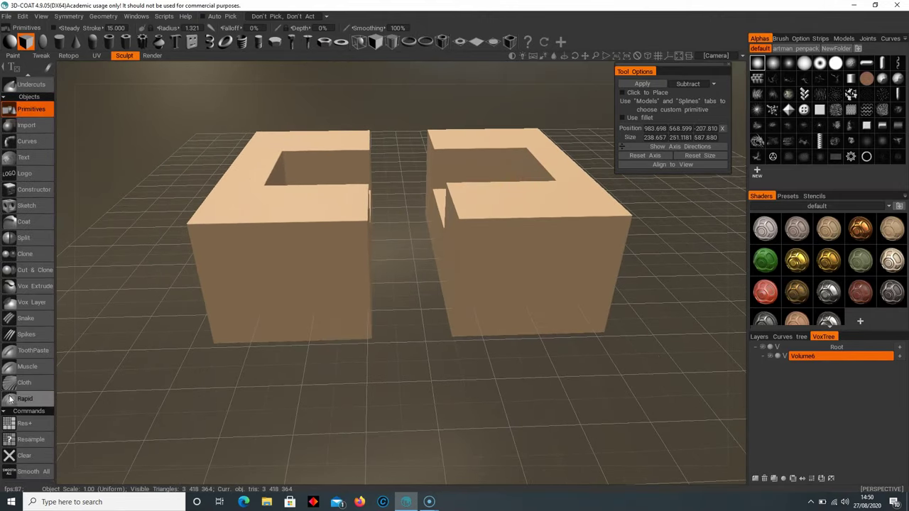
left_click(40, 440)
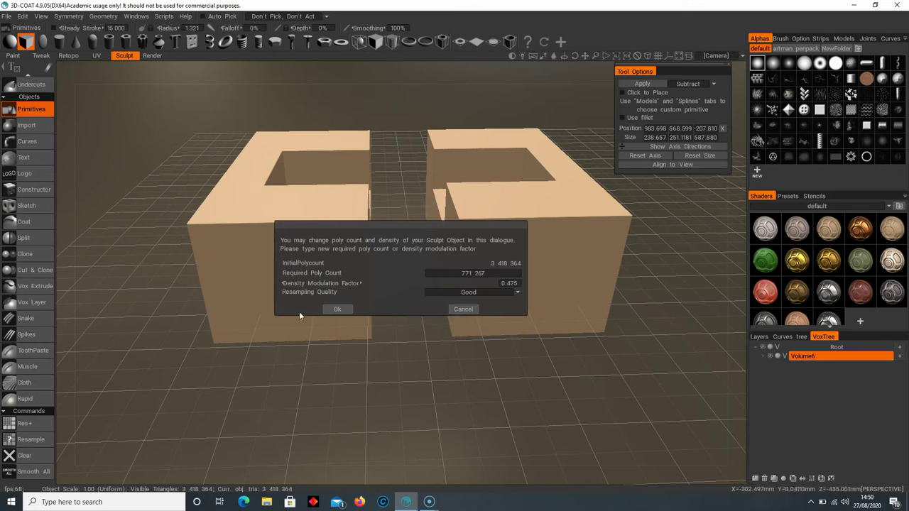
left_click(332, 310)
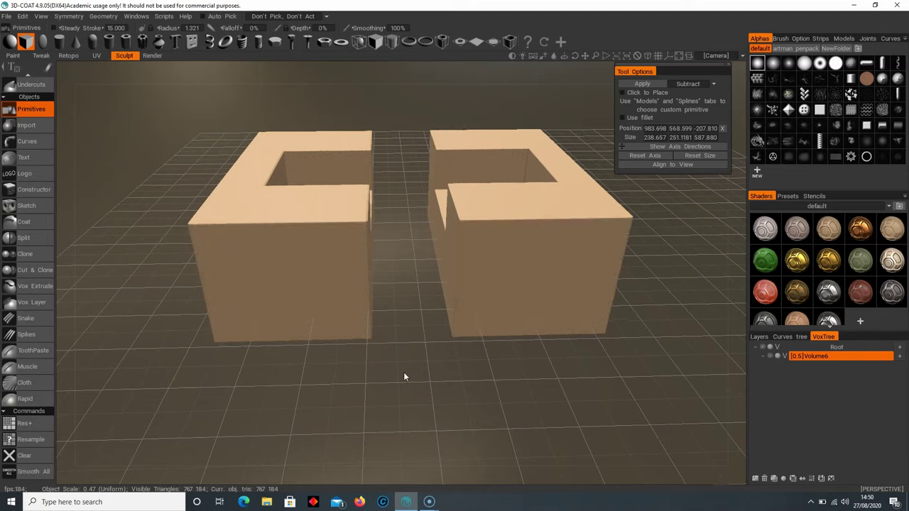
Step: Examine the resampled blocks from the front and from opposite corners
left_click_drag(403, 372, 372, 351)
right_click_drag(372, 351, 441, 365)
middle_click_drag(441, 365, 437, 345)
mouse_move(438, 345)
right_mouse_down()
mouse_move(452, 356)
mouse_move(439, 346)
right_mouse_up()
scroll(439, 308, "down", 5)
right_click_drag(426, 300, 275, 297)
right_click_drag(487, 233, 604, 287)
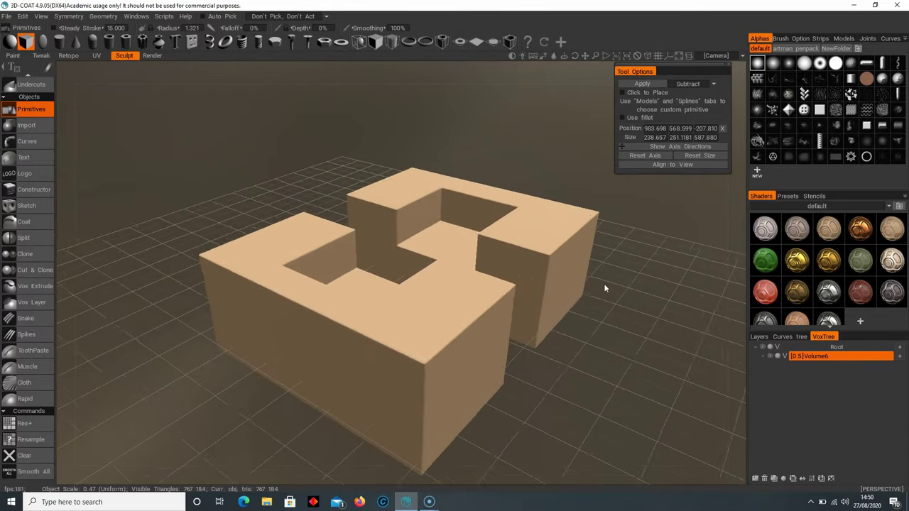
scroll(553, 298, "down", 3)
right_click_drag(511, 308, 286, 228)
Step: Scale the box primitive down to about 104 × 109 × 256 and place it at about -155, 192, -208 between the blocks
left_click_drag(276, 165, 560, 186)
left_click_drag(472, 180, 436, 187)
right_click_drag(456, 182, 449, 260)
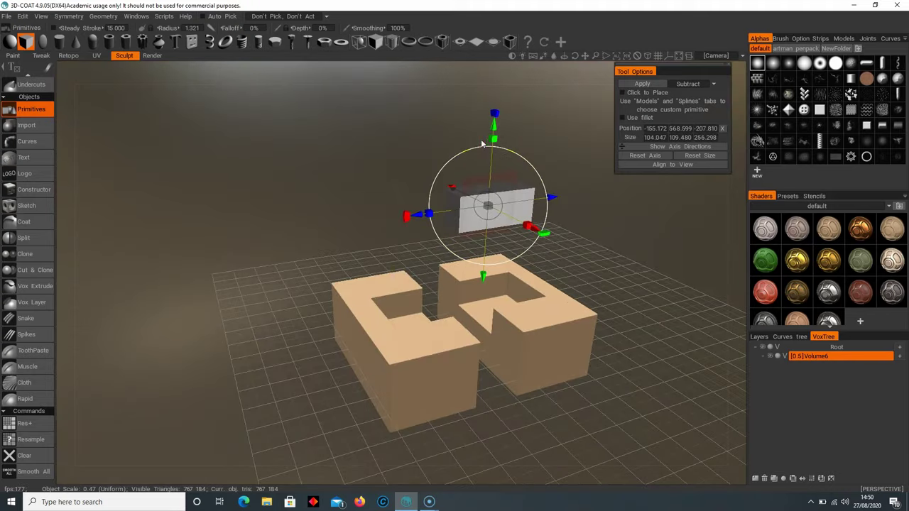
left_click_drag(495, 126, 528, 252)
right_click_drag(528, 251, 534, 338)
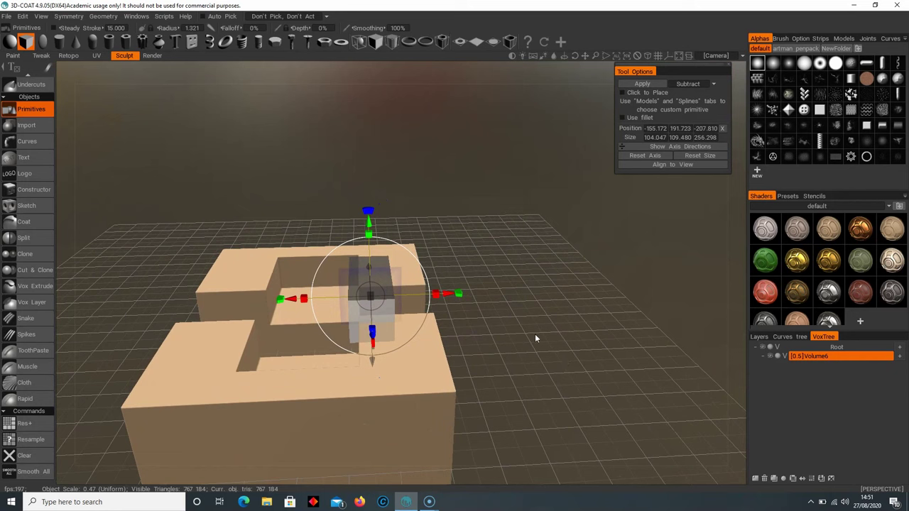
Step: Subtract the primitive at about -214 along X and again at the opposite end, cutting notches into both blocks
left_click_drag(446, 297, 474, 293)
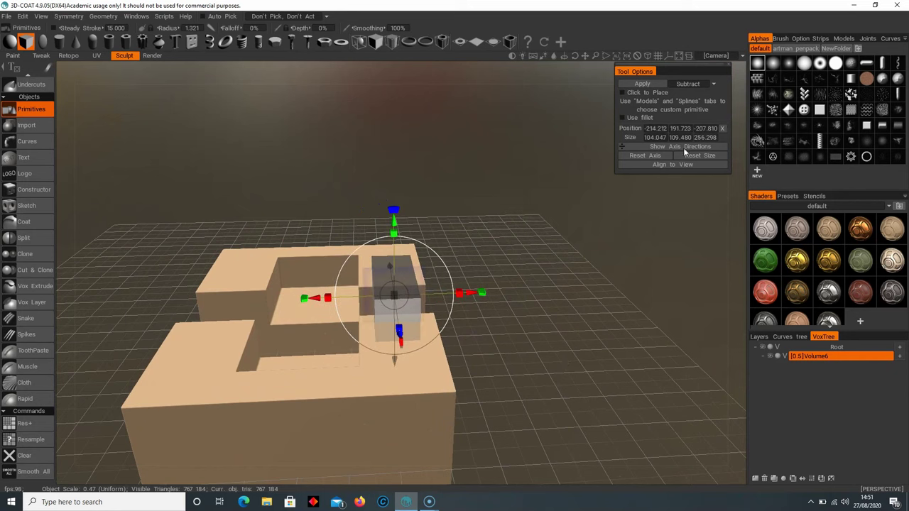
left_click(643, 84)
left_click_drag(468, 292, 302, 298)
left_click(650, 85)
Step: Move the primitive clear of the blocks to about -1533, 433, -208 and examine the new notches
left_click_drag(369, 240, 498, 254)
left_click_drag(391, 260, 391, 133)
left_click_drag(352, 217, 535, 134)
left_click_drag(387, 238, 565, 273)
right_click_drag(565, 274, 498, 285)
left_click_drag(487, 292, 493, 263)
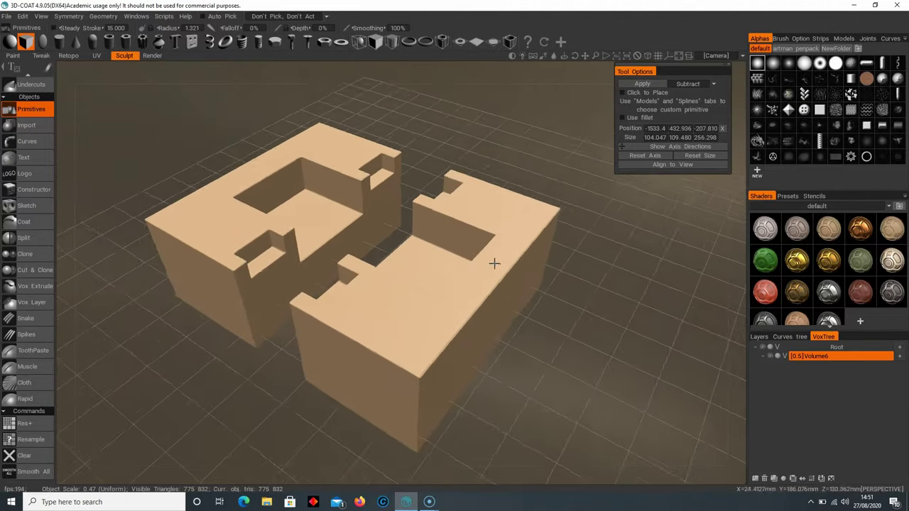
right_click_drag(493, 262, 503, 270)
left_click_drag(504, 270, 516, 267)
right_click_drag(489, 225, 419, 199)
left_click_drag(419, 199, 446, 219)
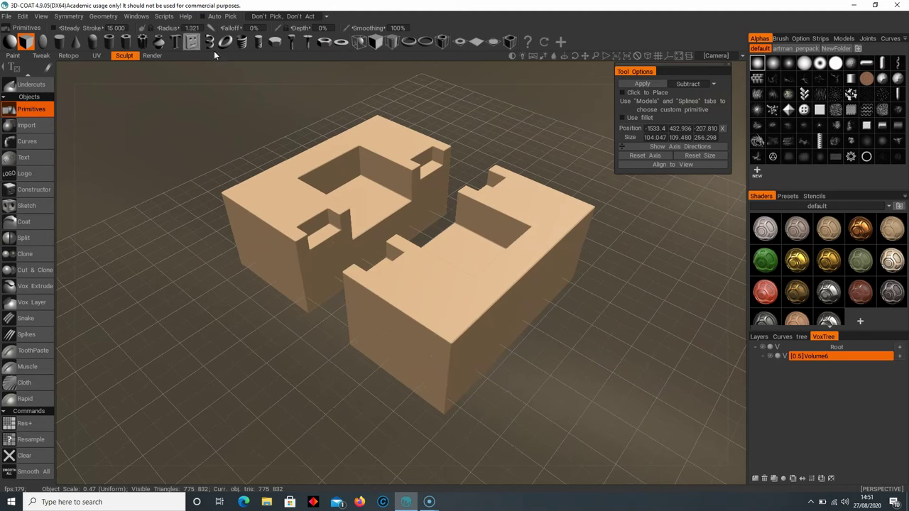
Step: Bring the primitive back over the blocks, placing it at about 107, 245, -208
right_click_drag(213, 250, 20, 227)
left_click_drag(255, 294, 469, 192)
right_click_drag(437, 226, 547, 274)
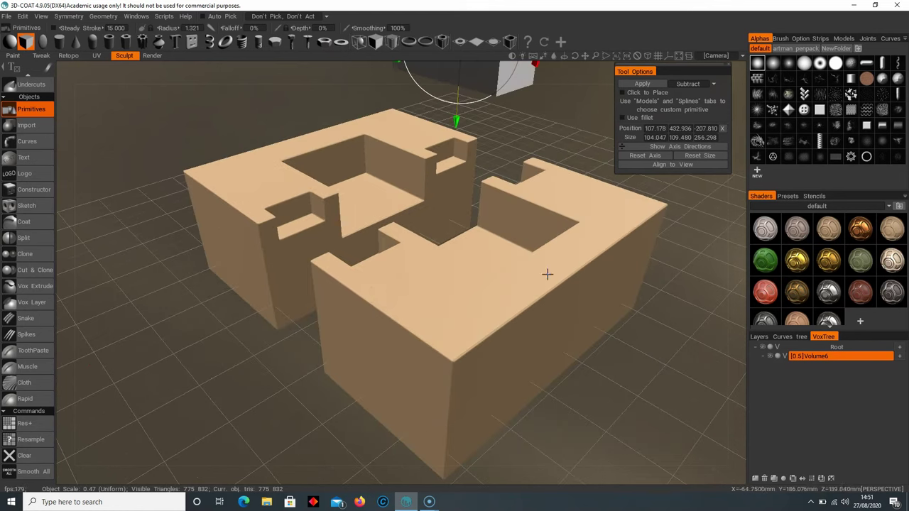
left_click_drag(376, 283, 412, 274)
middle_click_drag(412, 274, 406, 349)
right_click_drag(415, 141, 391, 63)
middle_click_drag(391, 62, 396, 101)
left_click_drag(419, 101, 419, 175)
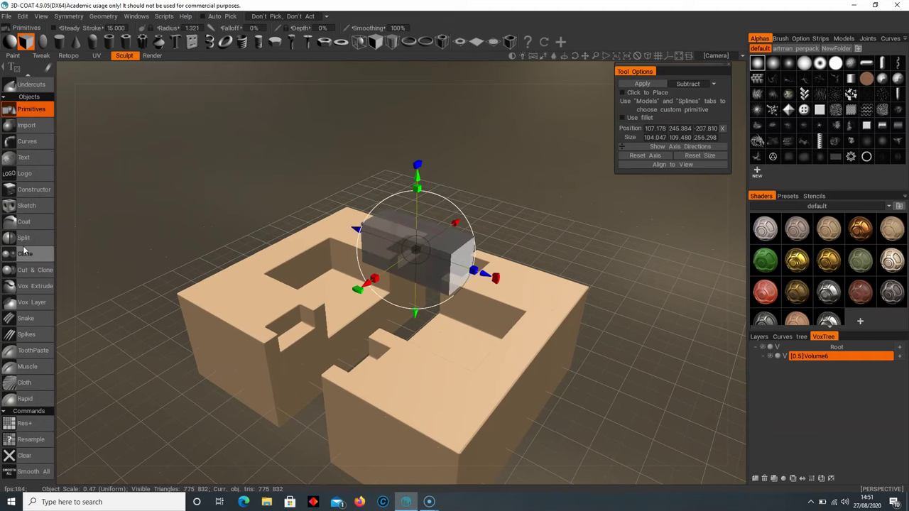
left_click(31, 225)
scroll(28, 391, "down", 5)
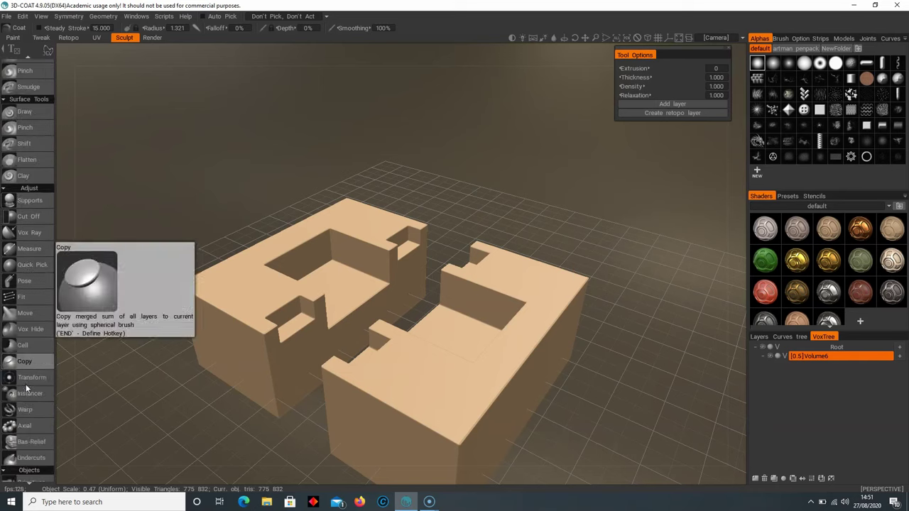
scroll(27, 388, "down", 4)
left_click(34, 333)
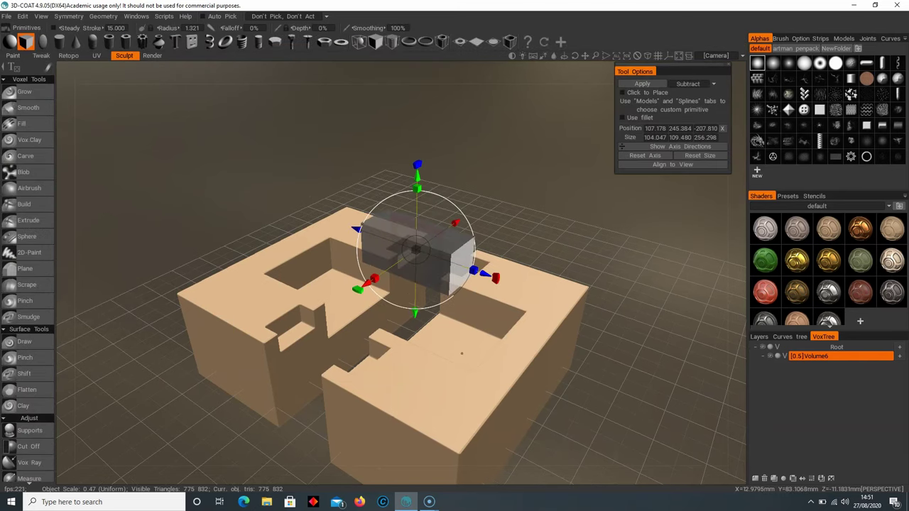
Step: Reset the primitive's size to 50 × 50 × 50
left_click(699, 156)
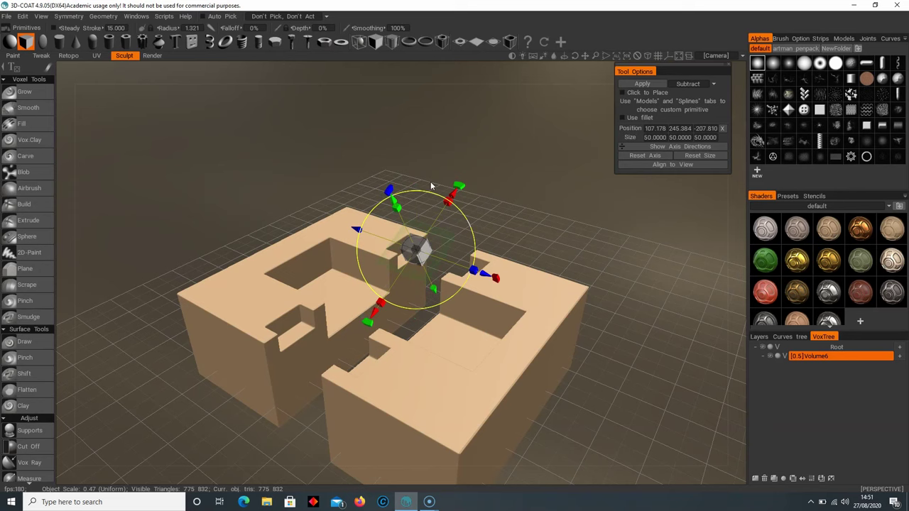
scroll(554, 256, "down", 2)
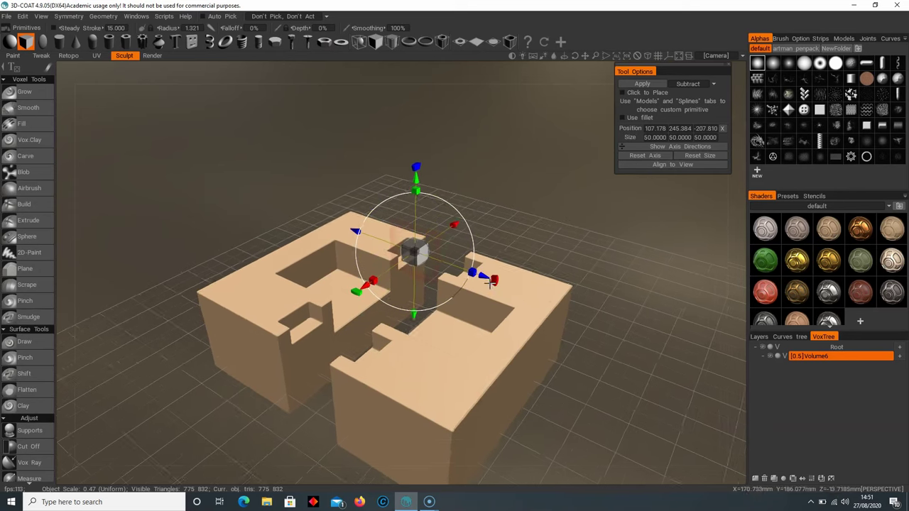
middle_click_drag(554, 257, 564, 254)
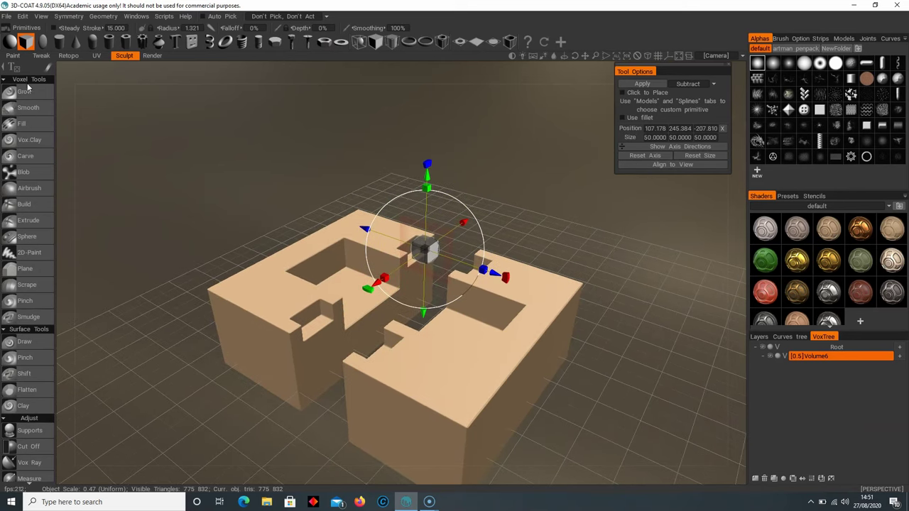
Step: Switch to the Cut Off tool and slice the upper edge off one end of the blocks at a slant with a polygonal outline
scroll(21, 344, "down", 5)
scroll(22, 344, "down", 3)
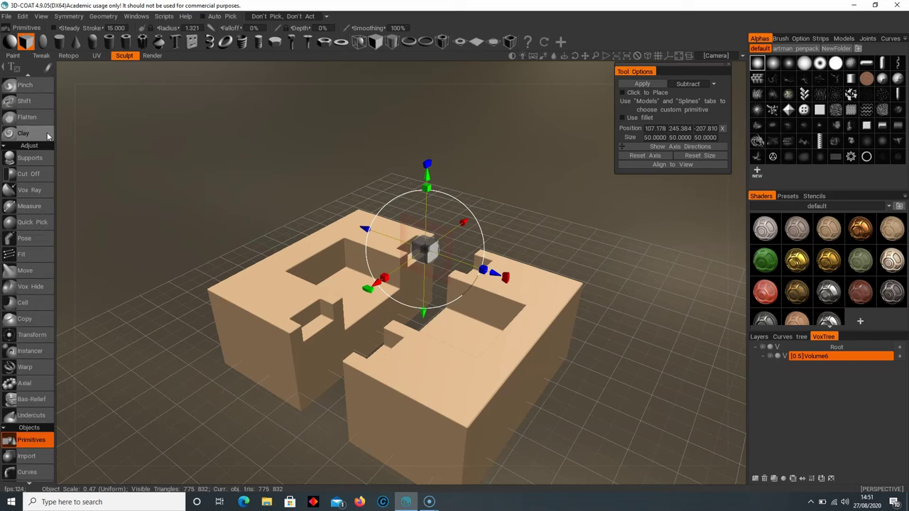
left_click(27, 174)
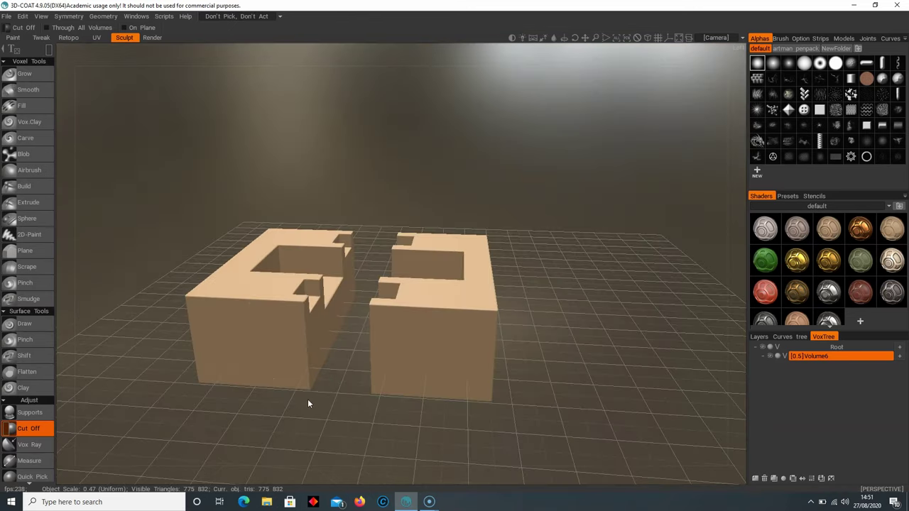
left_click_drag(308, 399, 401, 314, "alt")
left_click_drag(348, 284, 374, 272)
right_click_drag(373, 272, 403, 278)
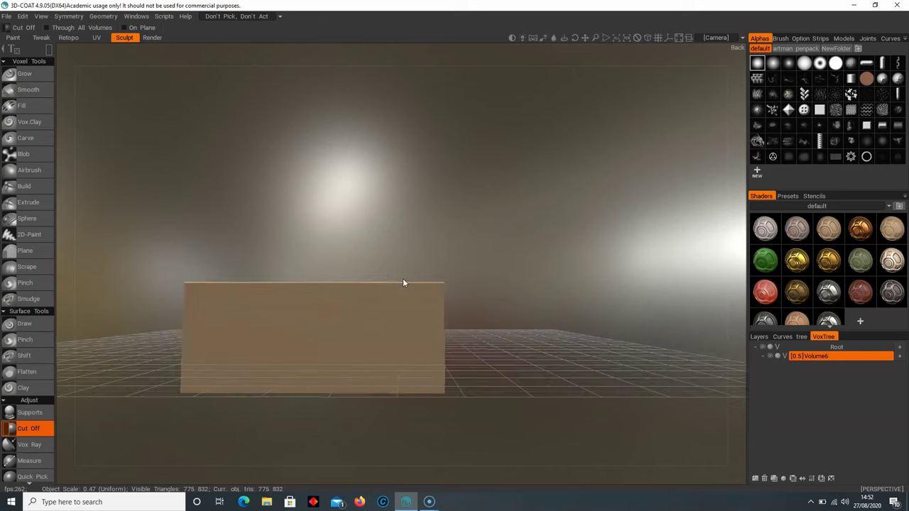
middle_click_drag(402, 278, 392, 244)
key("e")
left_click(438, 239)
left_click(365, 203)
left_click(498, 205)
double_click(406, 195)
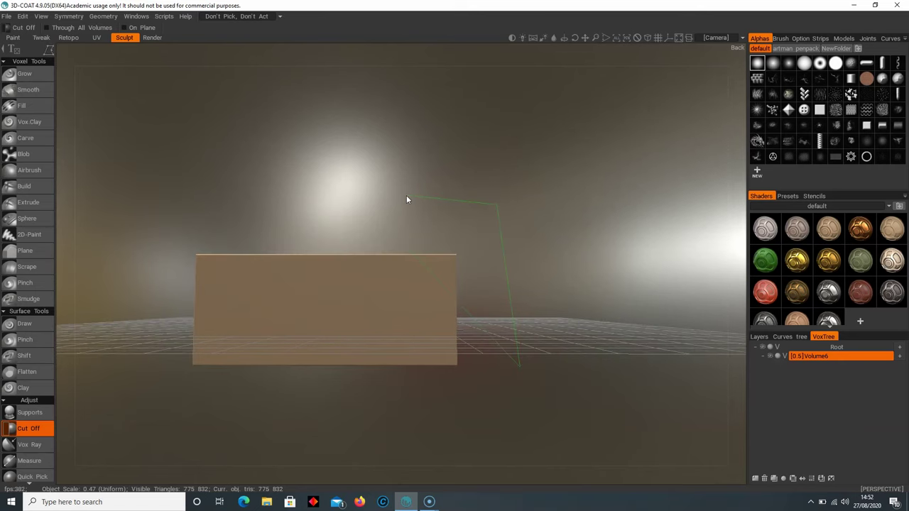
Step: Examine the slanted cut across the end of both blocks and undo it
left_click_drag(502, 261, 285, 353)
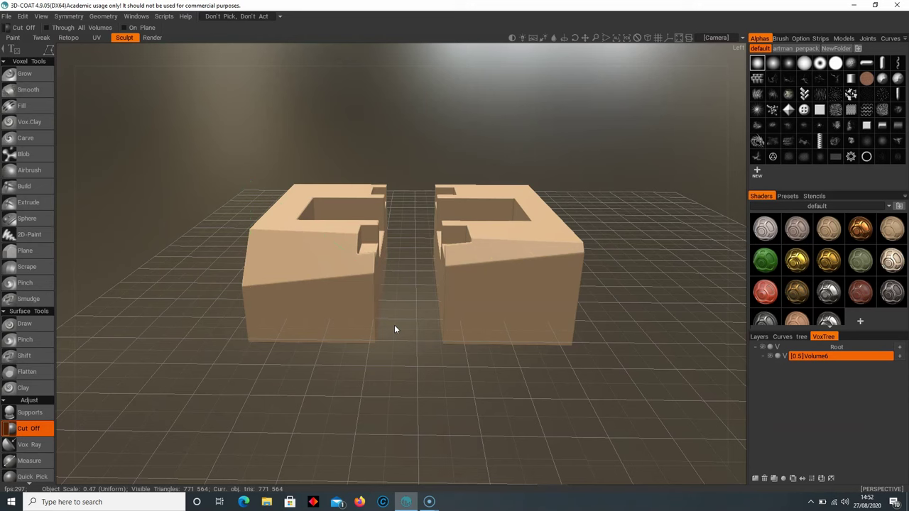
left_click_drag(396, 328, 409, 306)
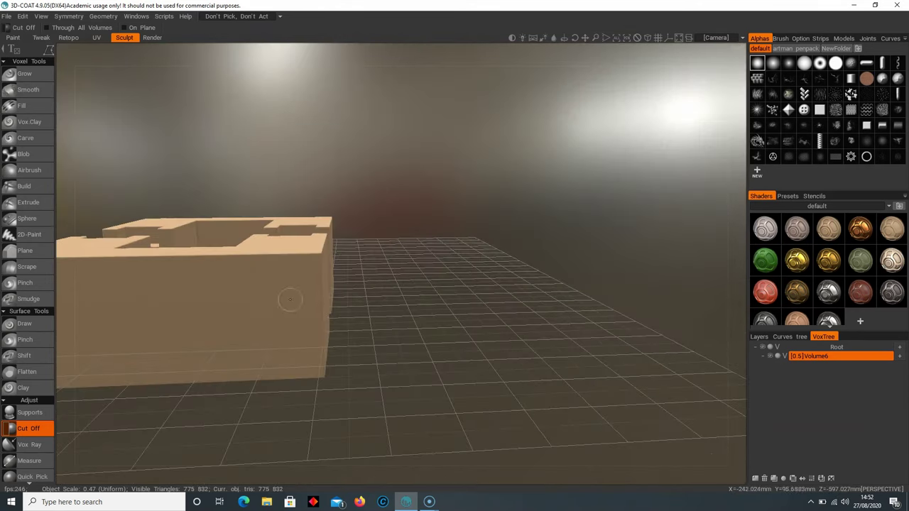
left_click_drag(398, 112, 443, 346)
middle_click_drag(442, 341, 456, 350)
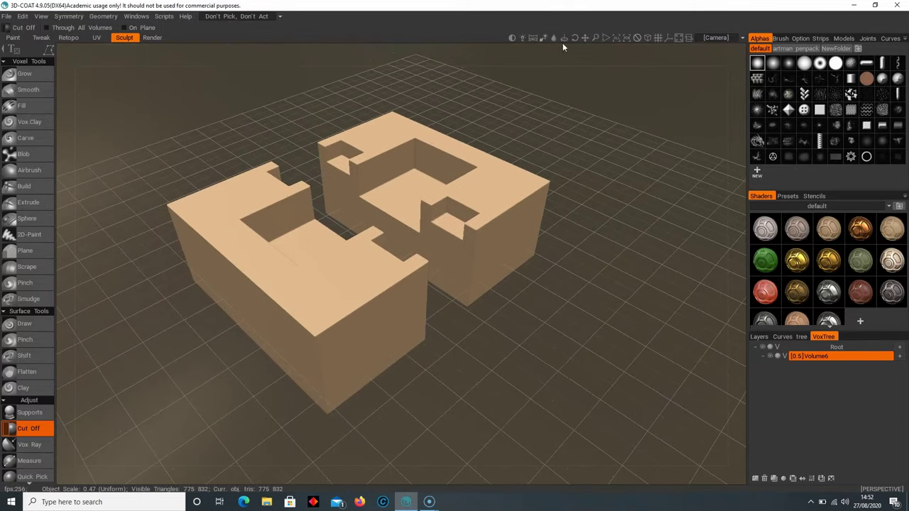
Step: Switch the viewport to orthographic projection and align it square to the back face of the blocks
left_click(648, 37)
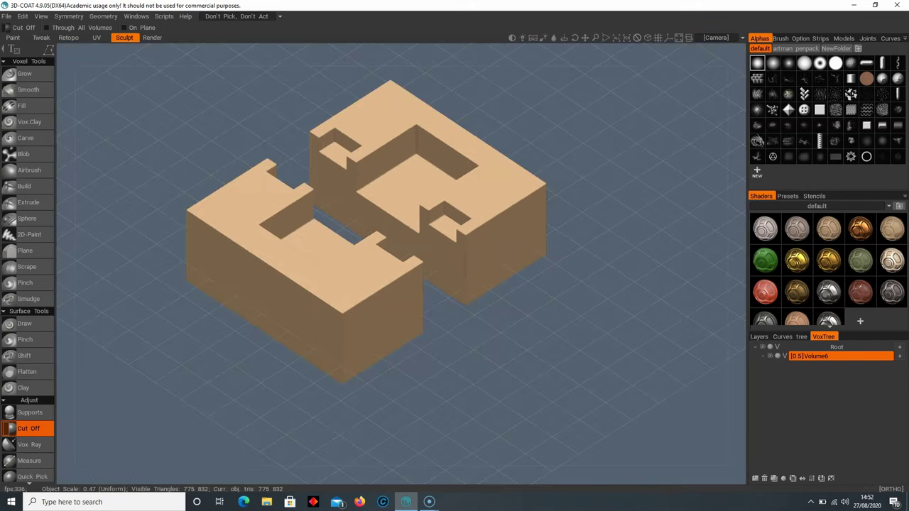
left_click_drag(510, 323, 531, 321)
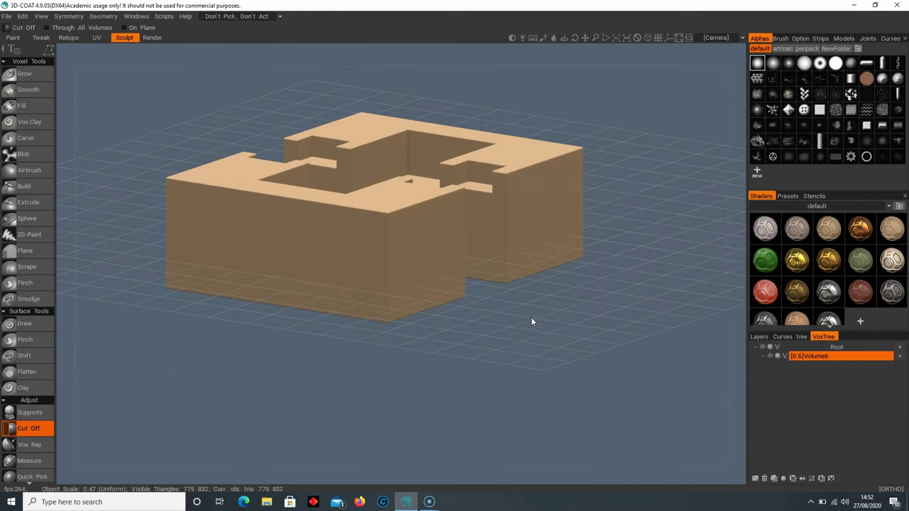
left_click_drag(501, 353, 548, 320)
middle_click_drag(595, 240, 541, 256)
right_click_drag(542, 256, 604, 261)
middle_click_drag(607, 260, 576, 270)
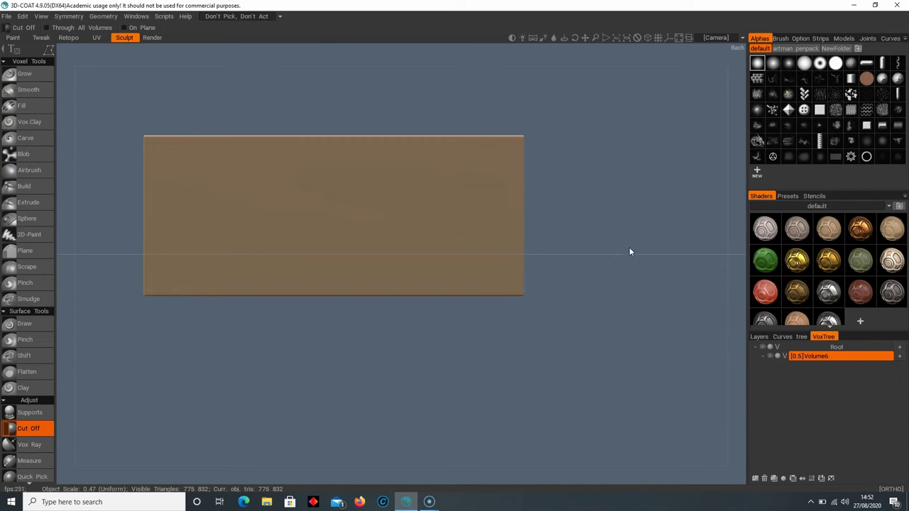
left_click_drag(587, 290, 272, 393)
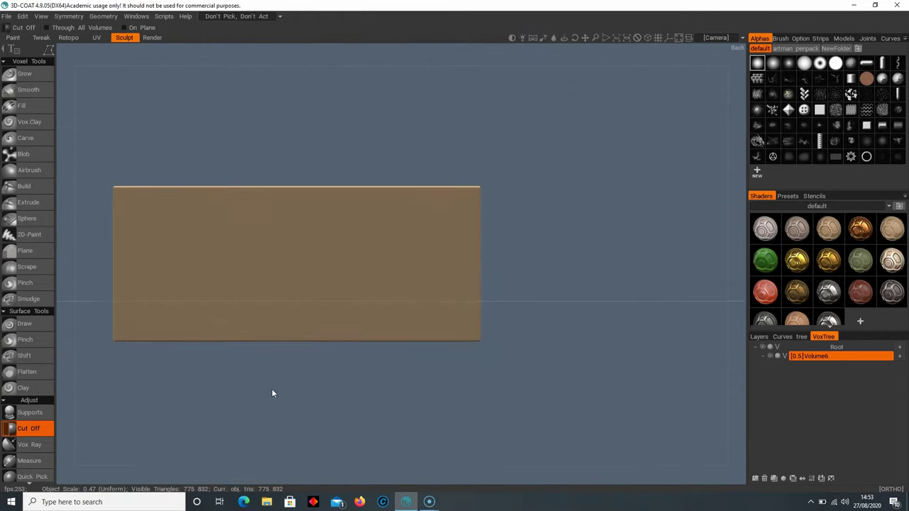
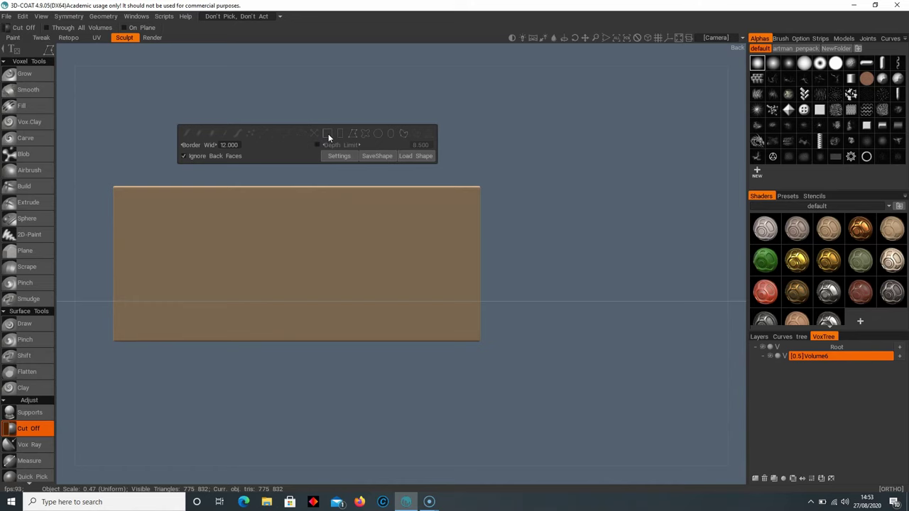
Step: Cut a rectangular notch through the upper corner at one end of both blocks, inspect it and undo it
left_click(329, 133)
mouse_move(483, 199)
left_mouse_down()
mouse_move(454, 213)
mouse_move(428, 244)
left_mouse_up()
left_click_drag(527, 214, 505, 236)
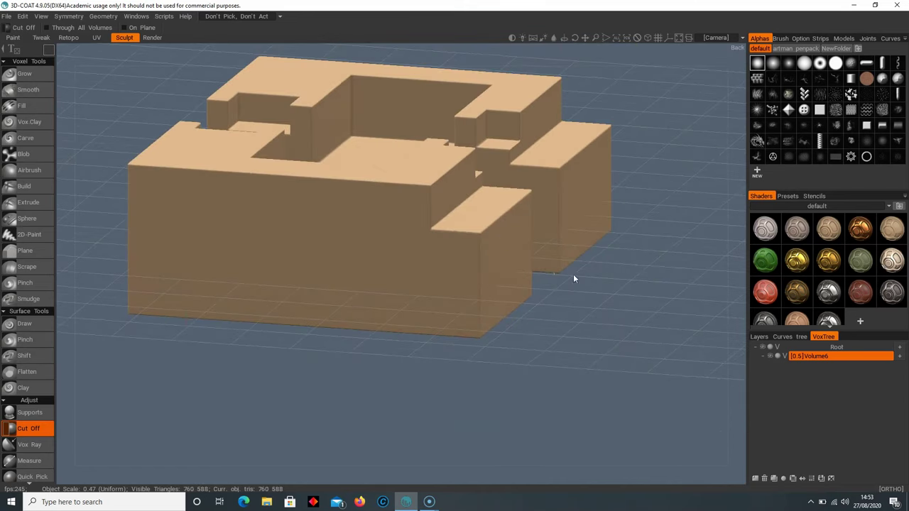
left_click_drag(573, 274, 597, 262, "shift")
key("ctrl+z")
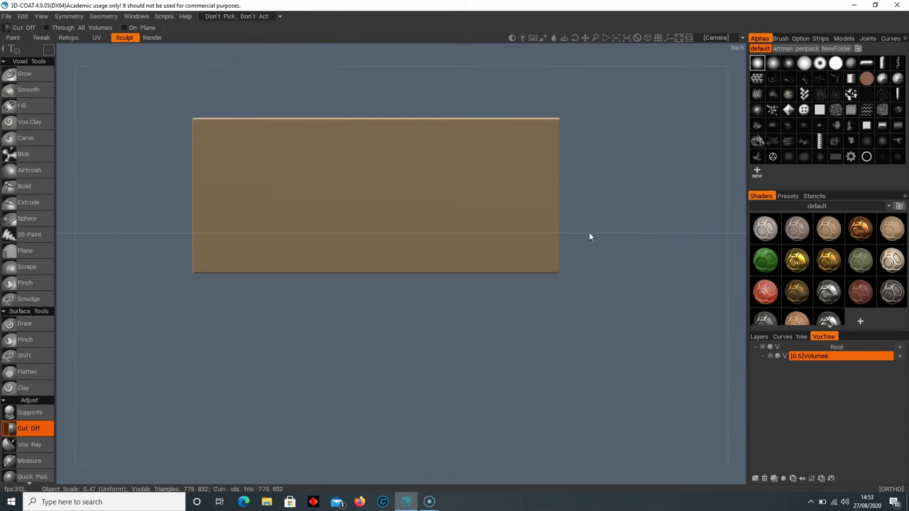
Step: Switch to another rectangular outline shape, cut a wide notch into the upper edge of the blocks and undo it
key("space")
left_click(620, 223)
mouse_move(620, 204)
middle_mouse_down()
mouse_move(532, 232)
mouse_move(547, 231)
middle_mouse_up()
mouse_move(232, 73)
left_mouse_down()
mouse_move(587, 221)
mouse_move(652, 166)
mouse_move(564, 145)
mouse_move(628, 170)
mouse_move(523, 158)
mouse_move(211, 194)
mouse_move(256, 164)
mouse_move(362, 169)
left_mouse_up()
mouse_move(587, 198)
left_mouse_down("alt")
mouse_move(549, 234)
mouse_move(547, 212)
mouse_move(573, 204)
left_mouse_up("alt")
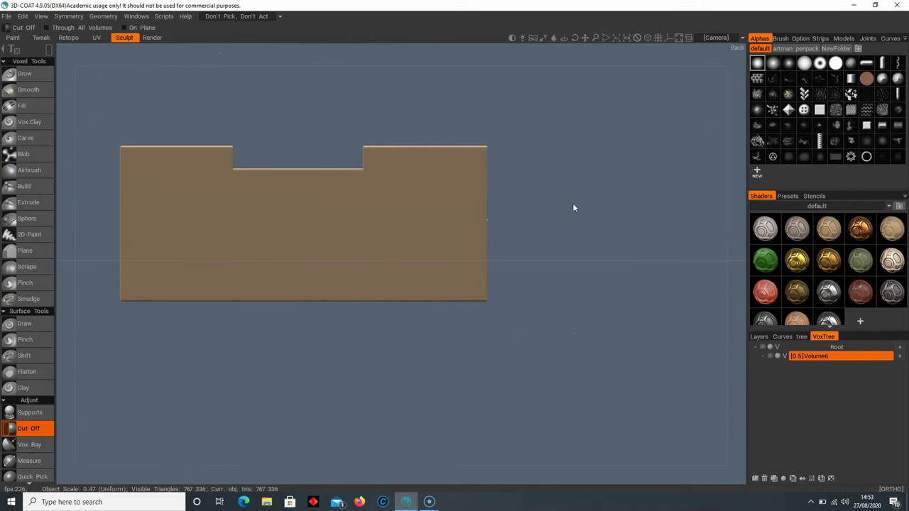
key("ctrl+z")
Step: Try a polygonal Cut Off outline around the upper edge near one end of the blocks and cancel it
middle_click_drag(544, 217, 589, 204)
key("space")
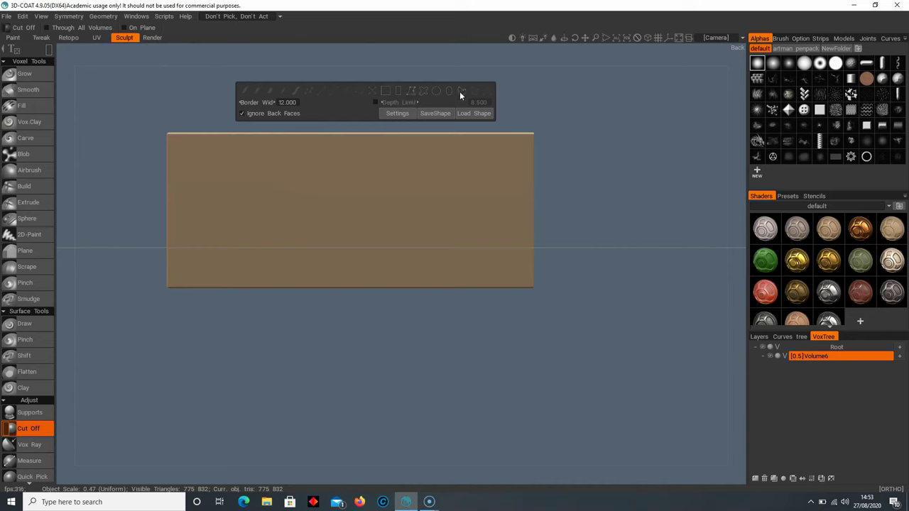
left_click(411, 92)
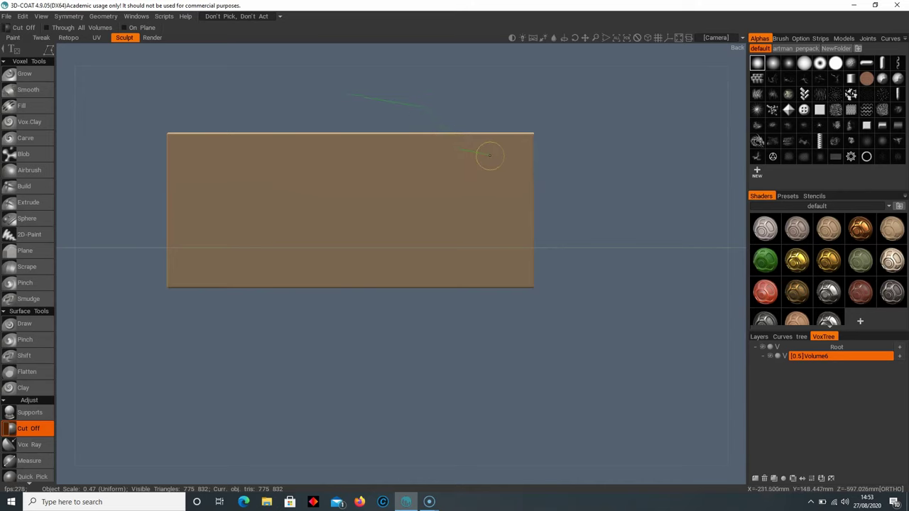
left_click(523, 151)
right_click(532, 95)
mouse_move(600, 189)
left_mouse_down("alt")
mouse_move(550, 201)
mouse_move(598, 195)
left_mouse_up("alt")
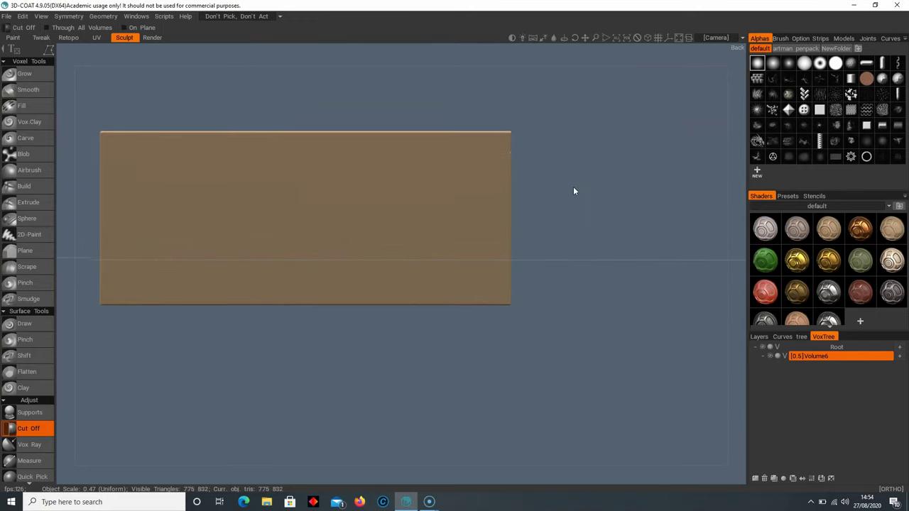
Step: Try a closed spline outline for Cut Off with points along the upper edge of the blocks
key("space")
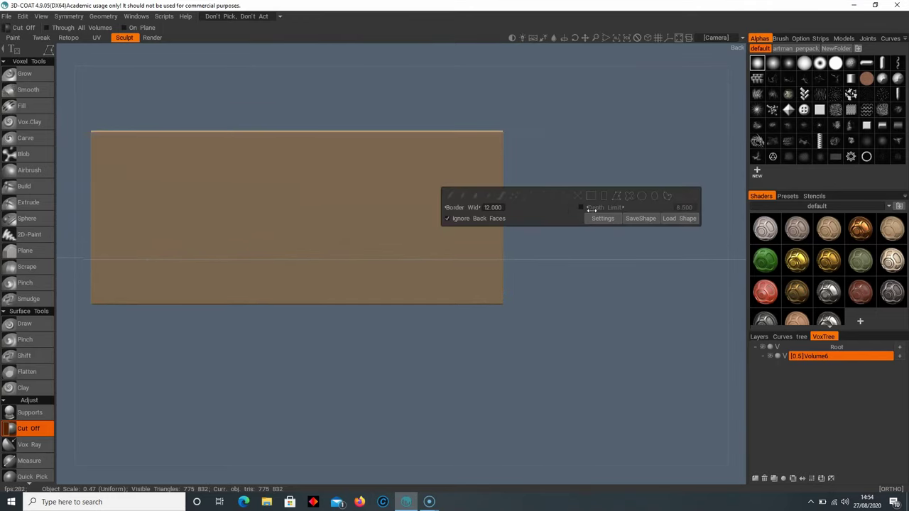
left_click(667, 196)
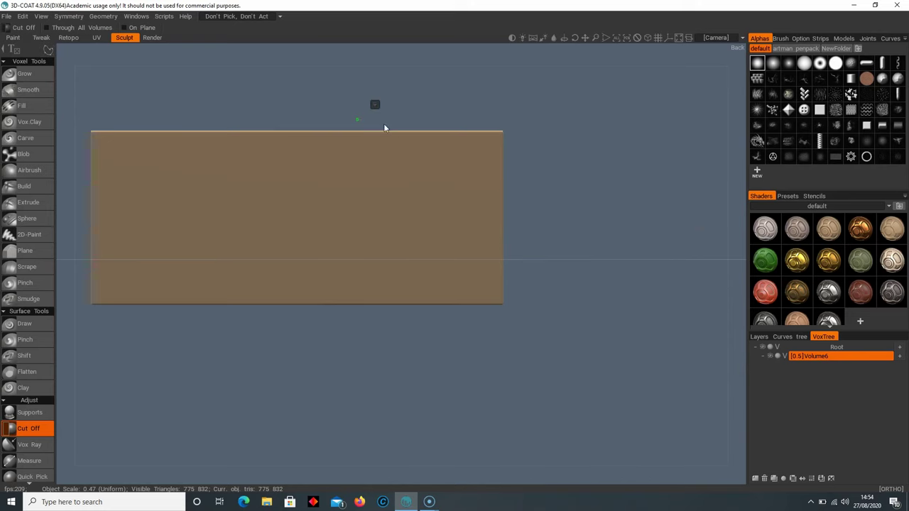
left_click(431, 129)
left_click(471, 153)
key("Return")
left_click_drag(676, 209, 571, 202, "alt")
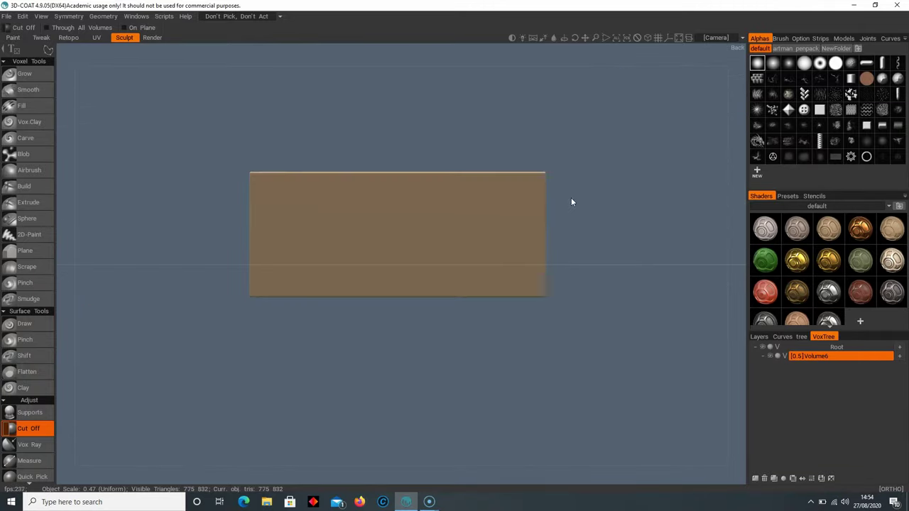
Step: Choose the polygonal outline for Cut Off and return to the square back view of the blocks
key("space")
left_click(615, 189)
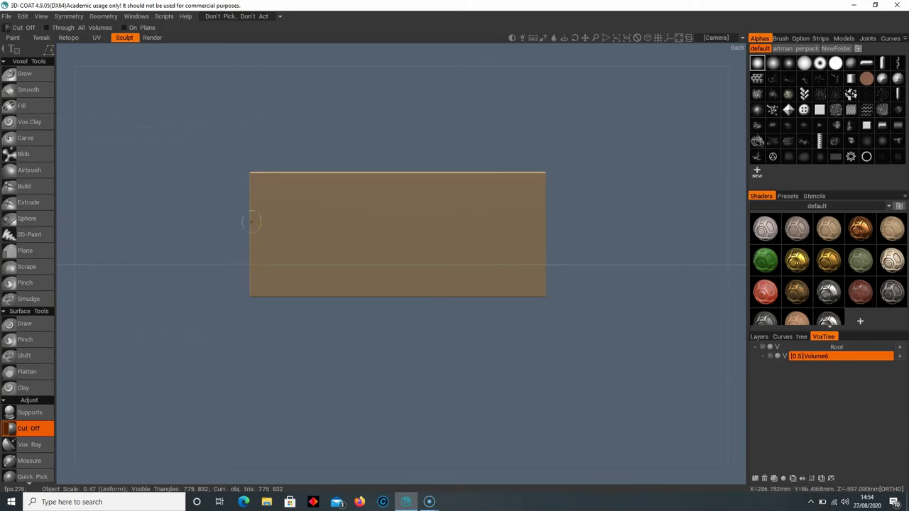
right_click_drag(605, 212, 629, 229)
middle_click_drag(629, 229, 616, 235)
mouse_move(600, 207)
left_mouse_down()
mouse_move(597, 224)
mouse_move(608, 214)
left_mouse_up()
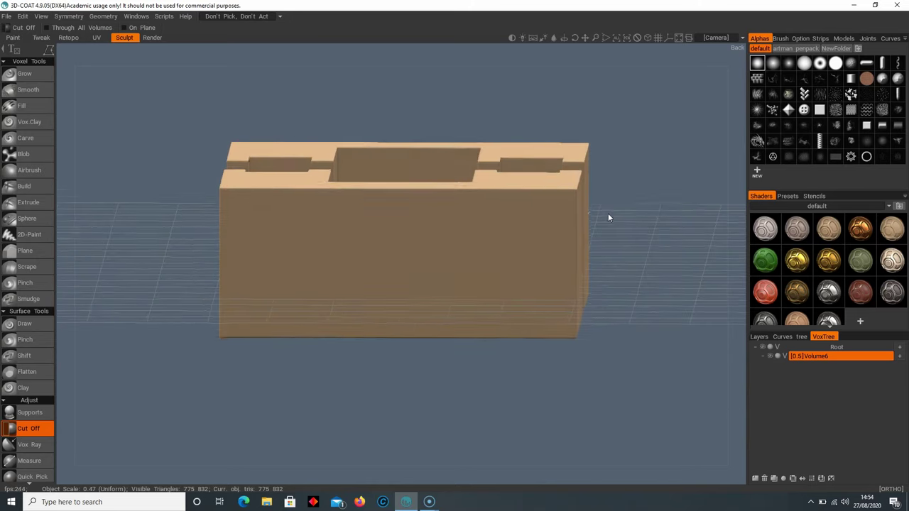
key("KP_8")
middle_click_drag(608, 217, 628, 215)
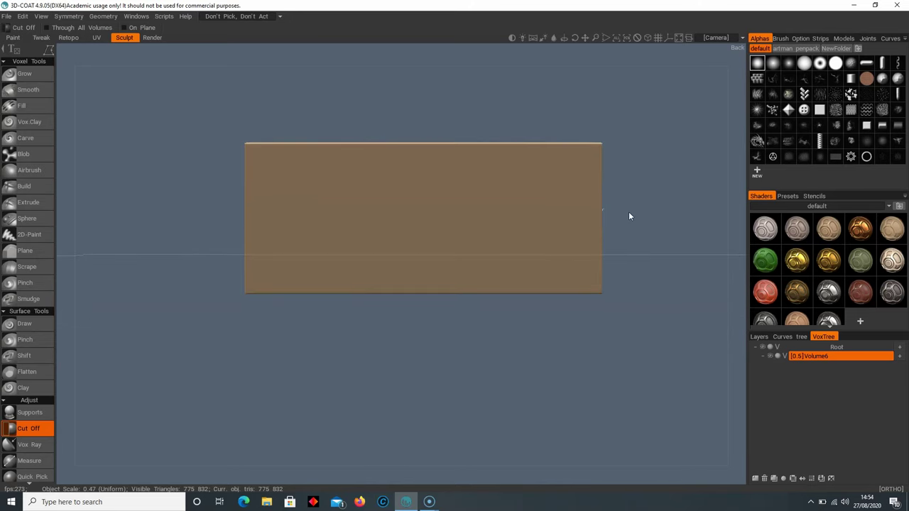
Step: Turn on X-axis mirror symmetry and centre the symmetry plane on the volume by picking it from the bounding box
left_click(68, 17)
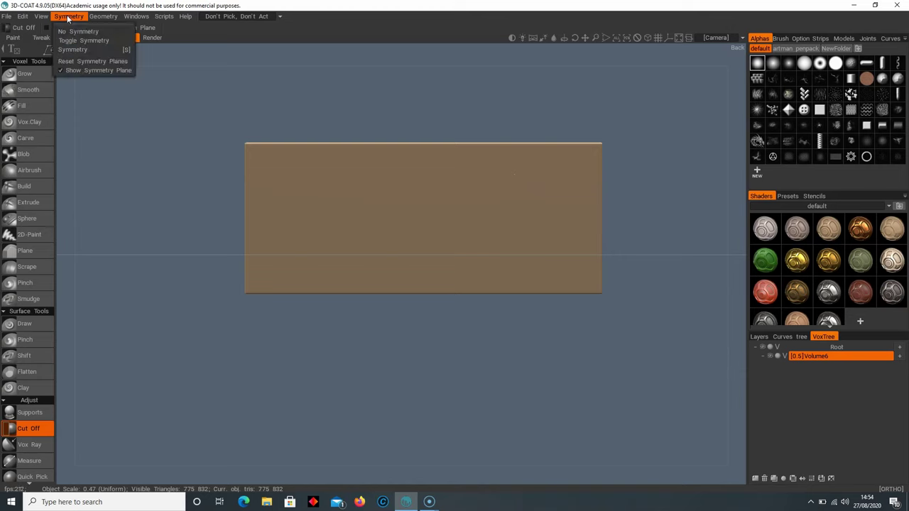
left_click(86, 51)
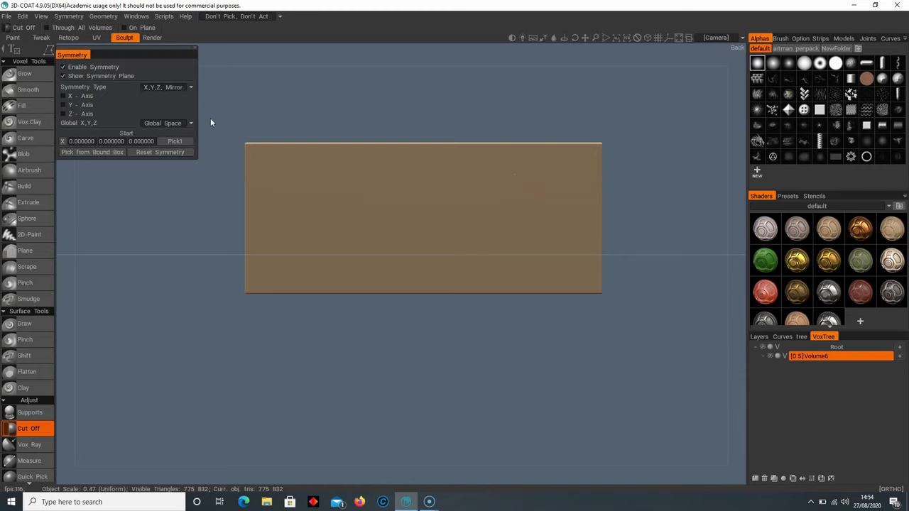
left_click_drag(123, 52, 140, 66)
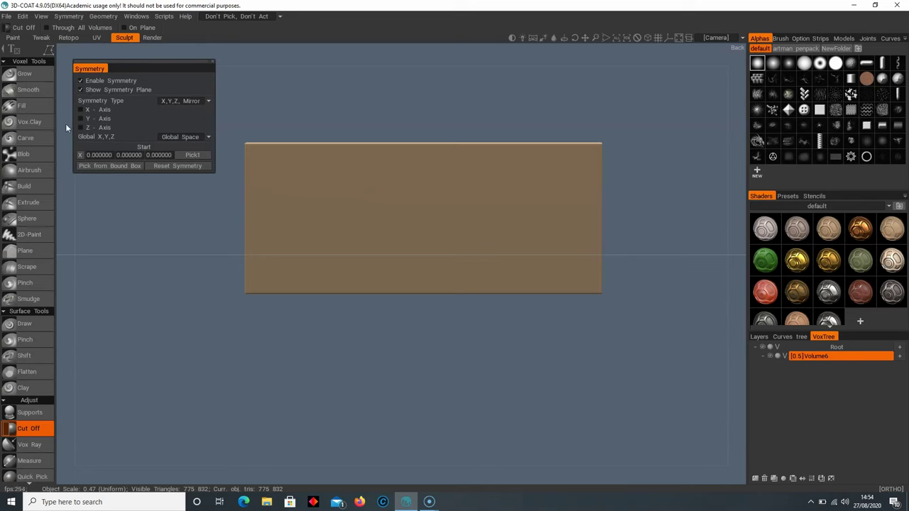
left_click(83, 112)
left_click_drag(422, 144, 430, 162, "alt")
middle_click_drag(618, 171, 592, 176, "alt")
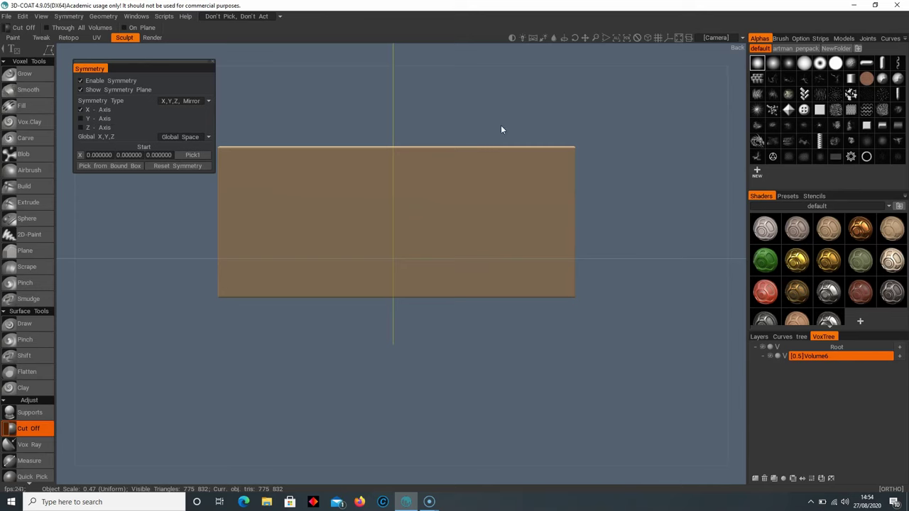
left_click(109, 166)
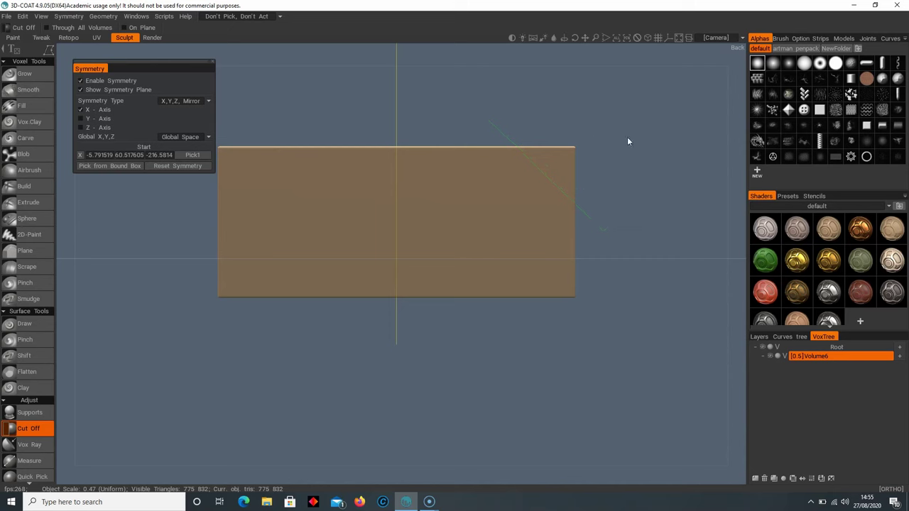
Step: Slice the upper end corners of both blocks at a slant with the mirrored cut, and bevel one block's outer long upper edge
left_click(548, 107)
right_click_drag(548, 107, 517, 313)
middle_click_drag(517, 313, 449, 237)
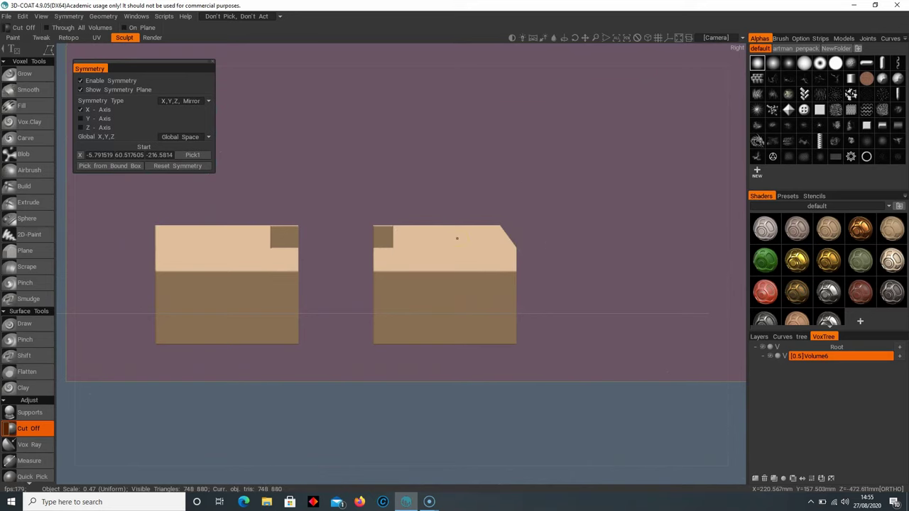
right_click_drag(499, 257, 416, 286)
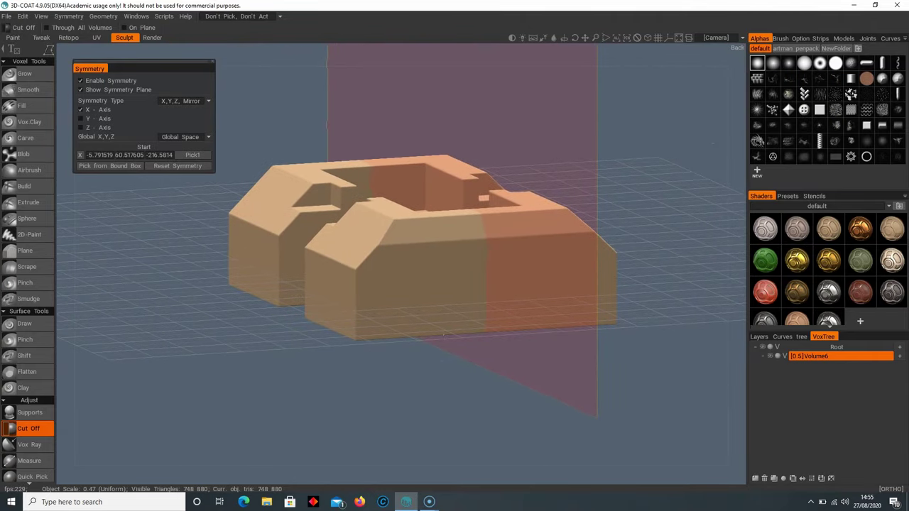
Step: Switch to the Primitives tool and move the mirrored subtracting cube out to the slanted end of the bevelled block
scroll(33, 433, "down", 6)
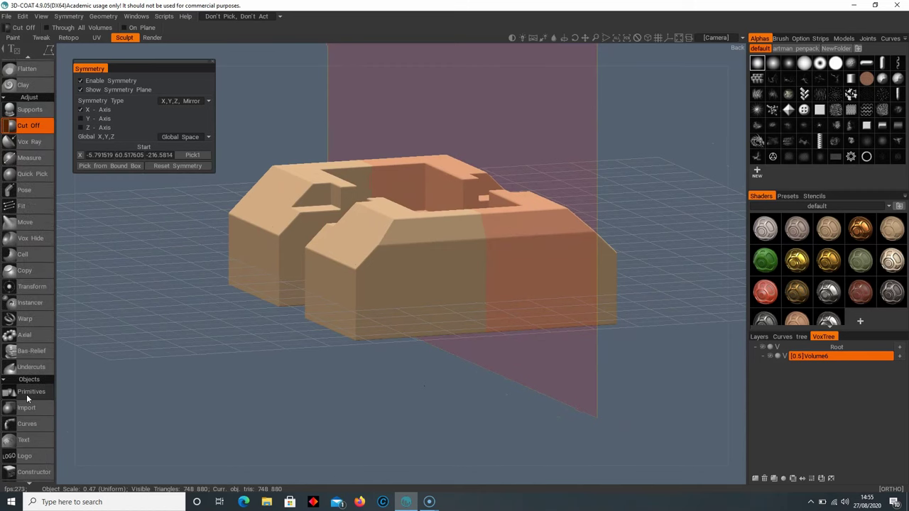
left_click(27, 393)
right_click_drag(369, 191, 282, 181)
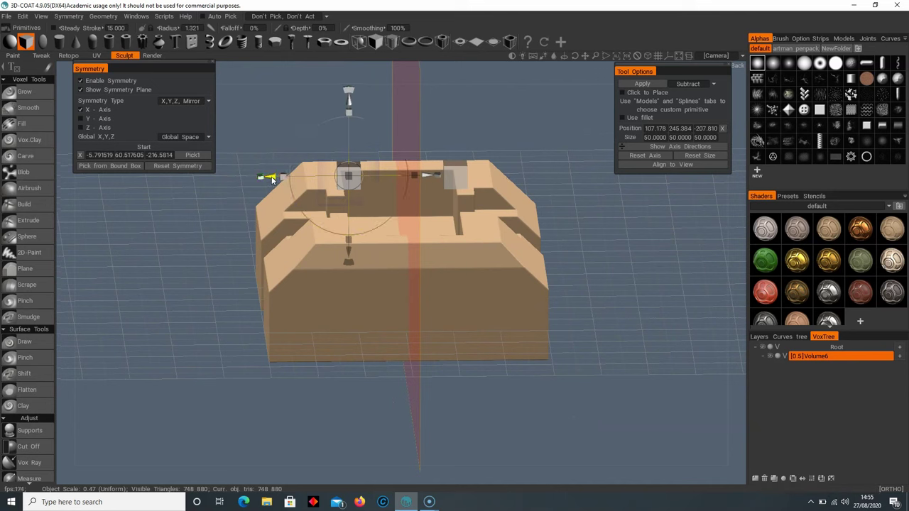
left_click_drag(271, 179, 186, 179)
left_click_drag(264, 99, 263, 194)
left_click_drag(220, 288, 398, 285, "alt")
right_click_drag(398, 285, 505, 292, "alt")
middle_click_drag(506, 292, 430, 315, "alt")
left_click_drag(397, 237, 647, 237)
left_click_drag(569, 162, 569, 117)
Step: Narrow the cube to 50 × 50 × 26.7539 and place it on the lower edge of the slant at about 286.9, 82.6, -508.5
left_click_drag(348, 237, 406, 246, "alt")
right_click_drag(406, 246, 511, 248, "alt")
middle_click_drag(512, 249, 350, 288, "alt")
right_click_drag(351, 286, 387, 275, "alt")
middle_click_drag(387, 276, 402, 312, "alt")
left_click_drag(420, 123, 419, 135)
left_click_drag(385, 276, 302, 282, "alt")
left_click_drag(443, 224, 475, 222)
left_click_drag(350, 275, 420, 276, "alt")
right_click_drag(420, 276, 387, 273, "alt")
mouse_move(387, 274)
left_mouse_down("alt")
mouse_move(351, 264)
mouse_move(373, 266)
left_mouse_up("alt")
middle_click_drag(374, 266, 315, 280, "alt")
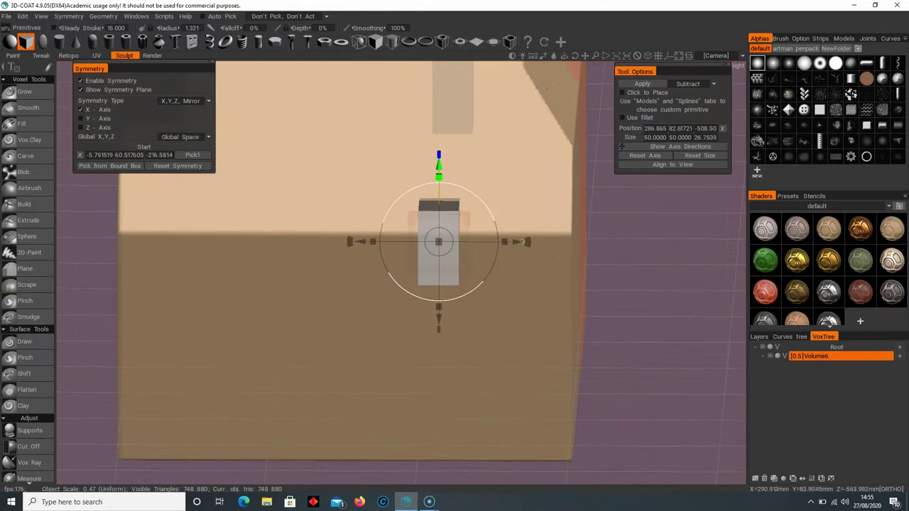
Step: Subtract three evenly spaced slots along the lower edge of the slanted end, starting at Z -549.98 near the outer corner
left_click_drag(522, 241, 564, 242)
right_click_drag(564, 242, 610, 291)
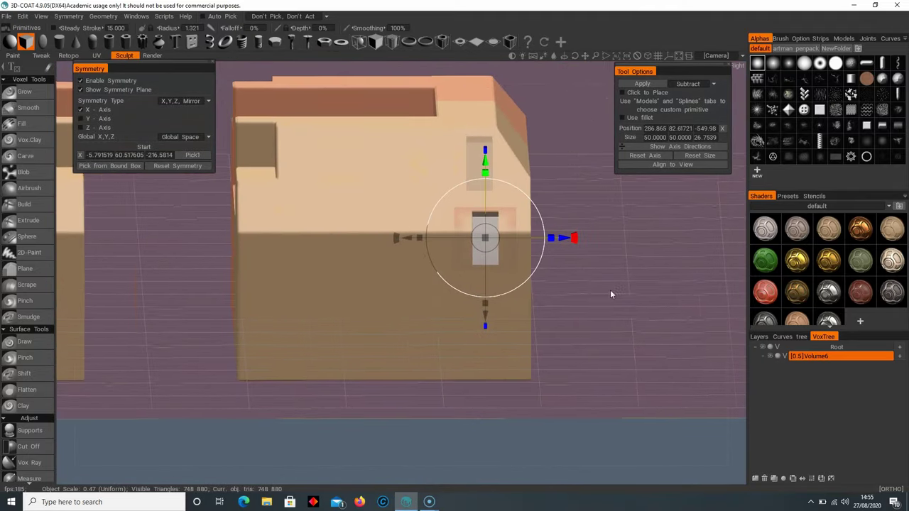
left_click(643, 84)
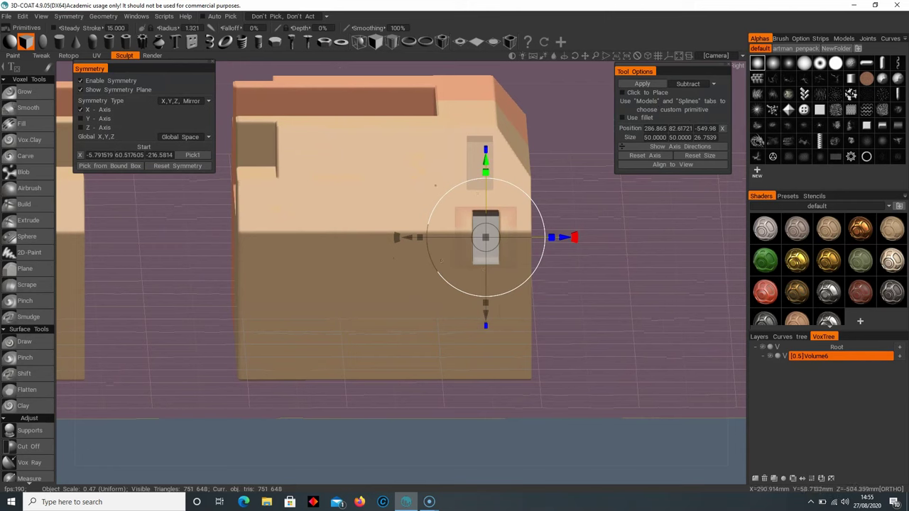
left_click_drag(408, 237, 304, 239)
left_click(639, 85)
left_click(643, 84)
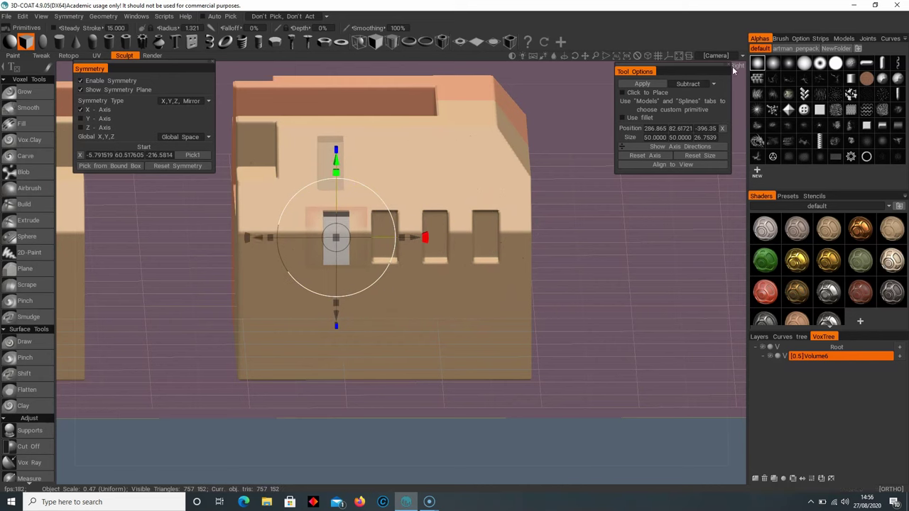
Step: Add the cube to the block at Z -396.35 beside the three slots, and subtract another slot at Z -348.71
left_click(690, 84)
left_click(699, 97)
left_click_drag(259, 238, 212, 238)
left_click(713, 85)
left_click(692, 105)
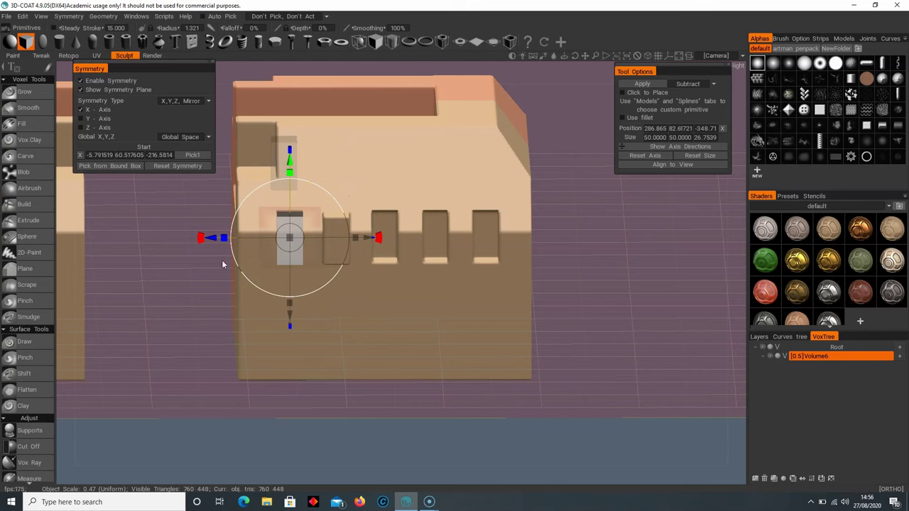
left_click(645, 85)
Step: Select the Grow tool and examine the slots, raised block and bevels around the mirrored structure
left_click_drag(497, 305, 444, 319)
left_click(24, 95)
scroll(408, 323, "down", 4)
scroll(443, 318, "down", 3)
middle_click_drag(443, 318, 352, 323)
scroll(440, 308, "up", 3)
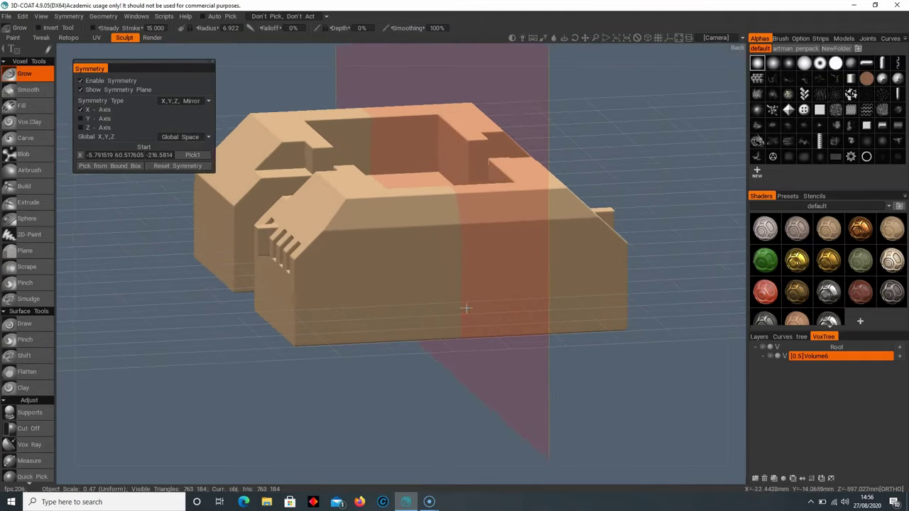
mouse_move(489, 319)
middle_mouse_down()
mouse_move(554, 354)
mouse_move(471, 348)
mouse_move(490, 327)
middle_mouse_up()
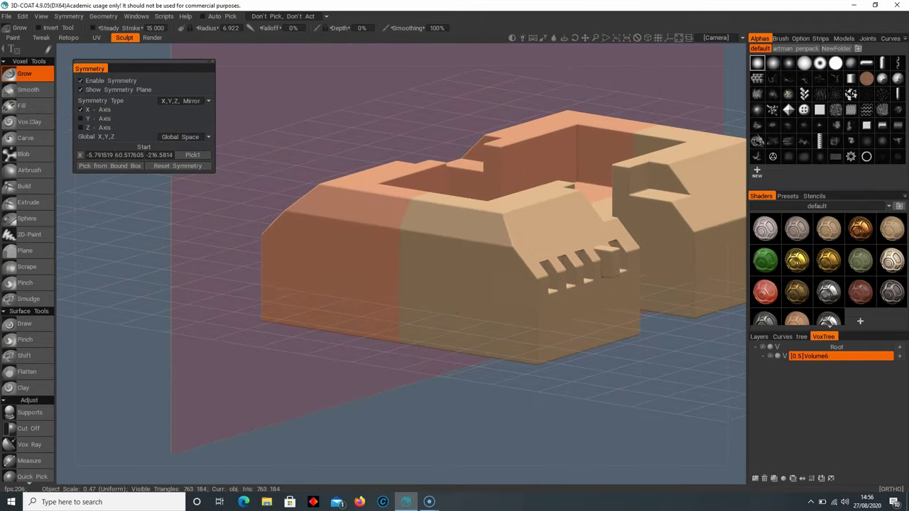
Step: Smooth the bevelled upper edge of the near block with the Smooth brush at radius 41.089 and 50% depth
left_click(40, 91)
right_click_drag(451, 210, 443, 208)
mouse_move(444, 208)
left_mouse_down()
mouse_move(493, 214)
mouse_move(483, 216)
mouse_move(519, 255)
left_mouse_up()
left_click_drag(452, 212, 459, 211)
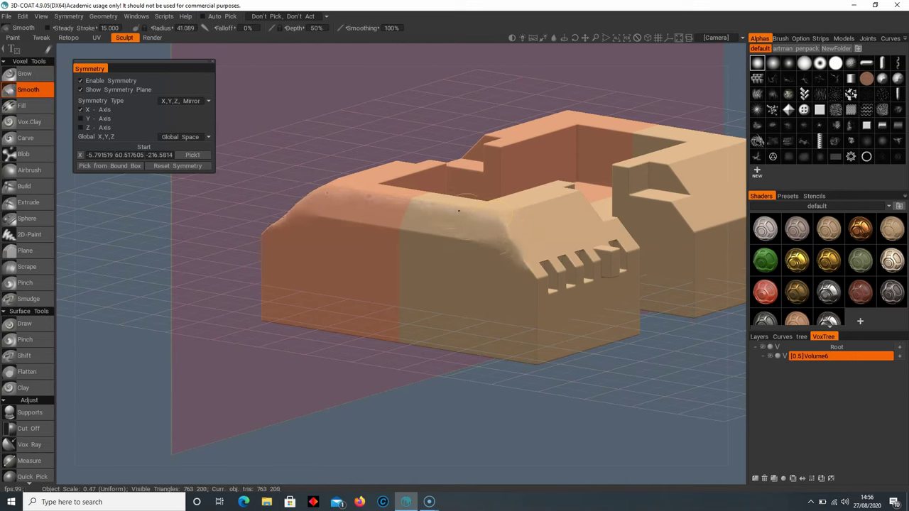
left_click_drag(513, 248, 398, 230)
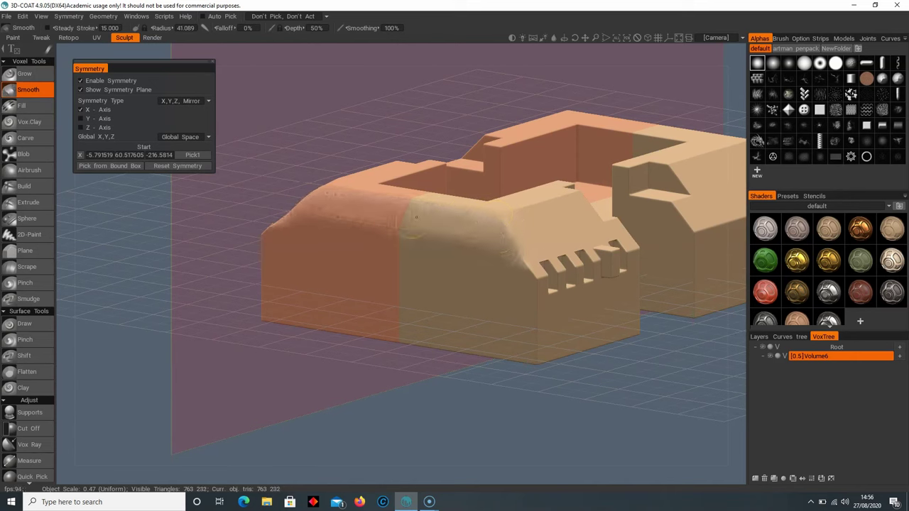
Step: Try the Smooth brush on the near block's bevelled corner and side face, and undo the strokes
left_click_drag(529, 269, 498, 217)
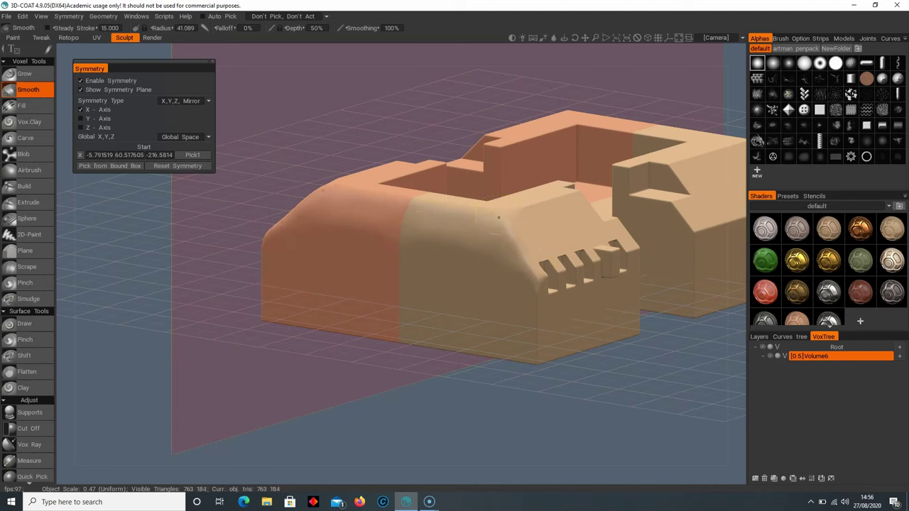
key("ctrl+z")
key("ctrl+z")
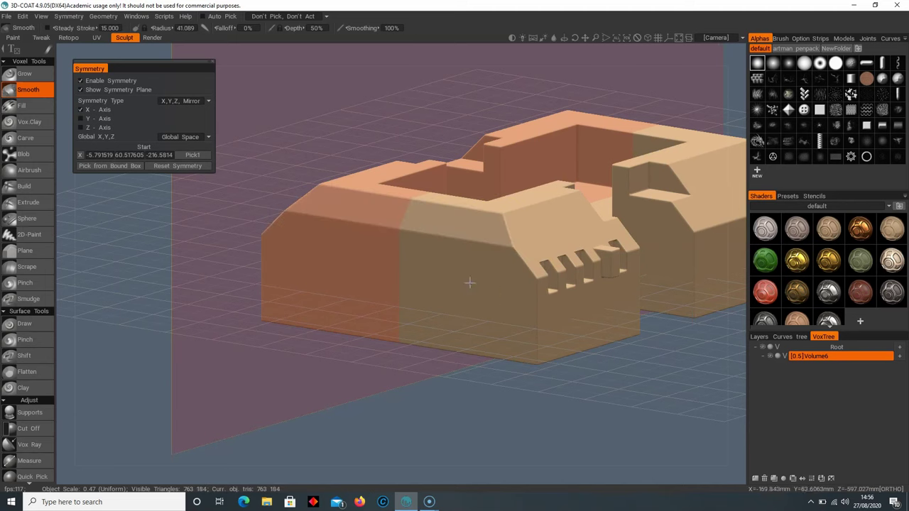
scroll(470, 271, "up", 5)
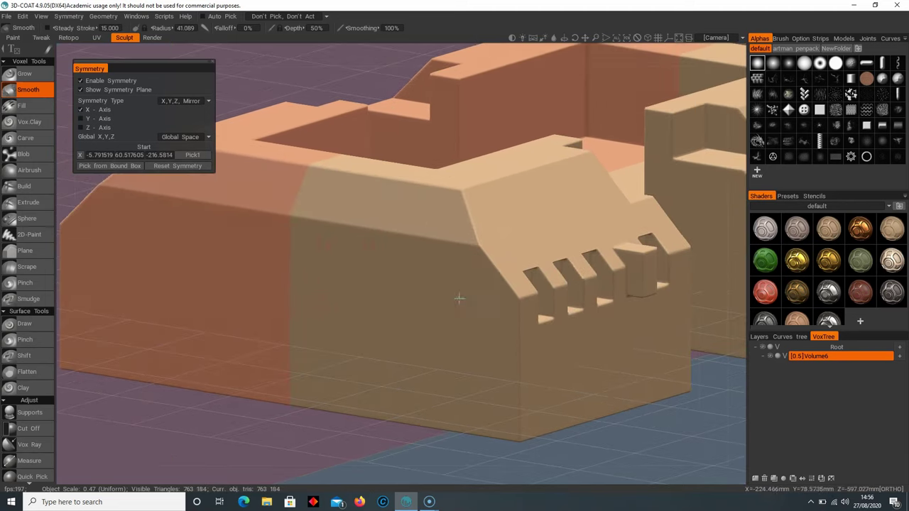
mouse_move(457, 203)
left_mouse_down()
mouse_move(500, 259)
mouse_move(457, 189)
mouse_move(376, 182)
left_mouse_up()
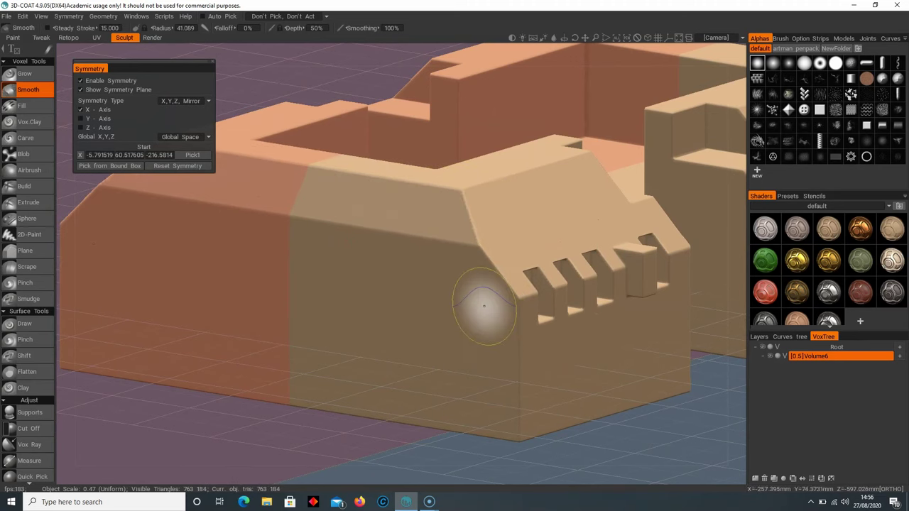
key("ctrl+z")
key("ctrl+z")
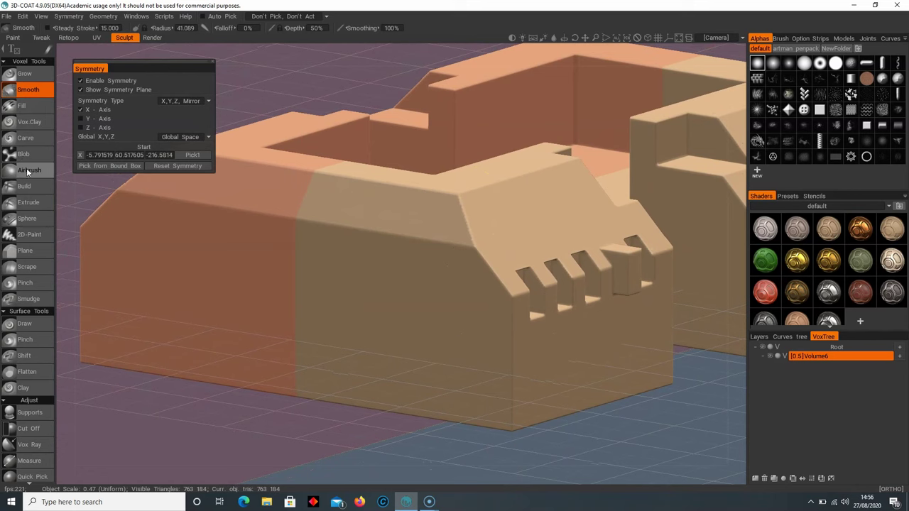
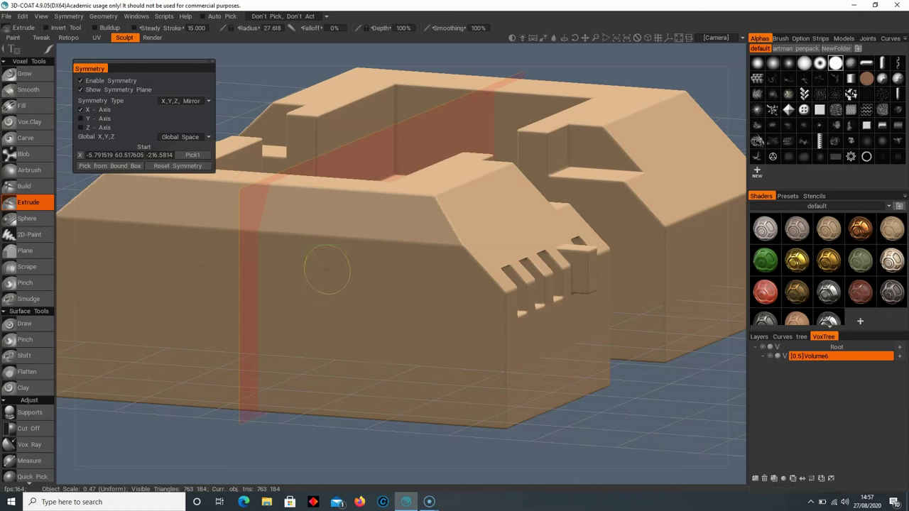
Step: Try carving a mirrored bent groove freehand into the near block's back face with Extrude, and undo it
mouse_move(323, 292)
left_mouse_down("alt")
mouse_move(333, 286)
mouse_move(313, 269)
mouse_move(382, 277)
mouse_move(427, 342)
left_mouse_up("alt")
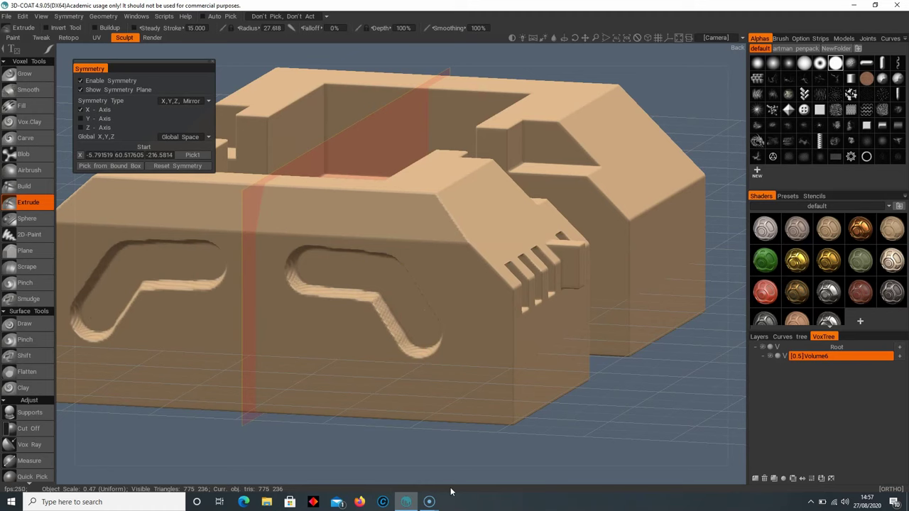
key("ctrl+z")
Step: Align the view to the back and set the Extrude stroke mode to Vertex Lines
left_click_drag(339, 303, 366, 301, "alt+shift")
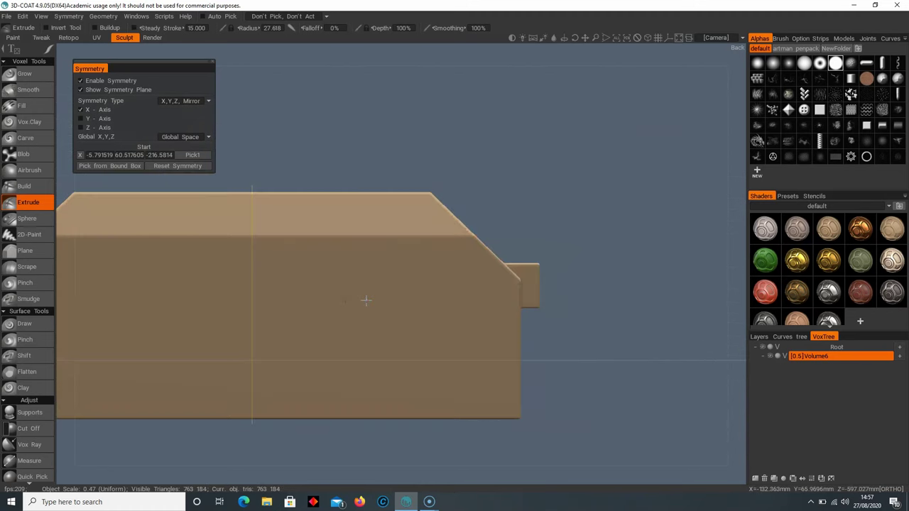
key("space")
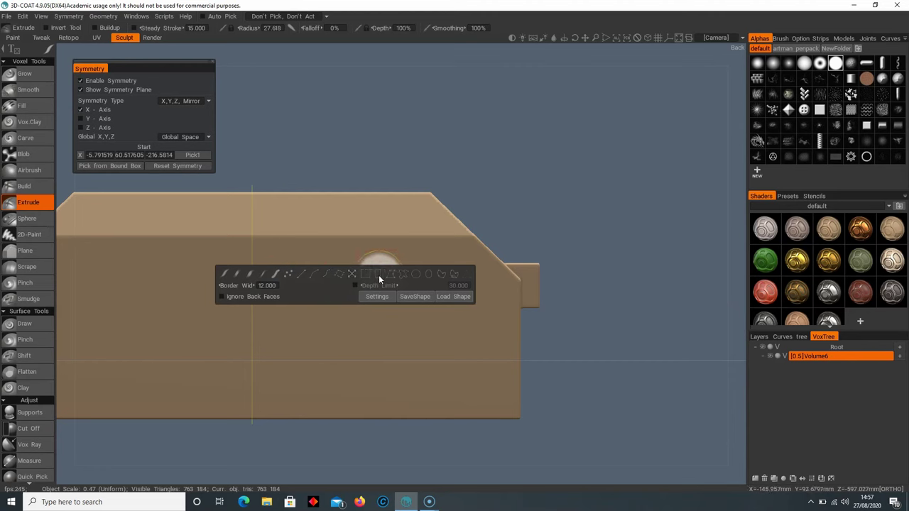
left_click(300, 277)
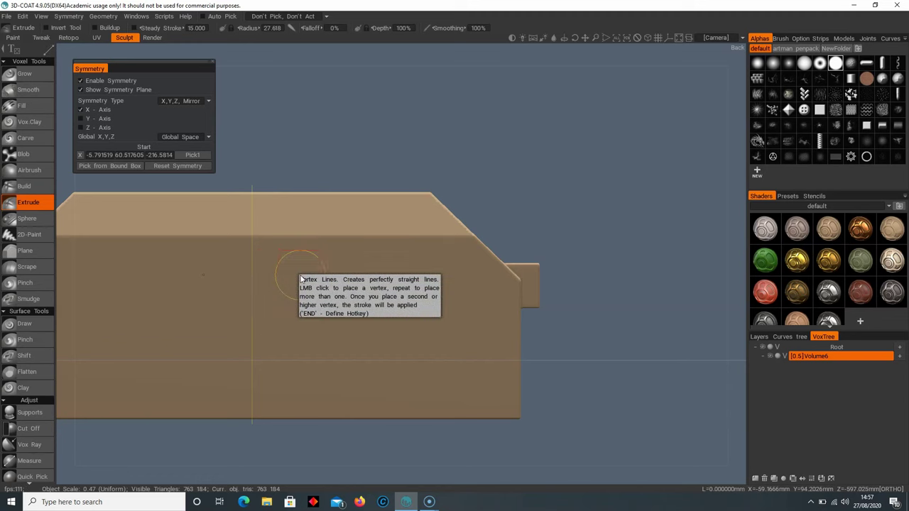
Step: Try extruding a straight raised bar with rounded ends on the block's back face, and undo it
left_click_drag(289, 274, 394, 275)
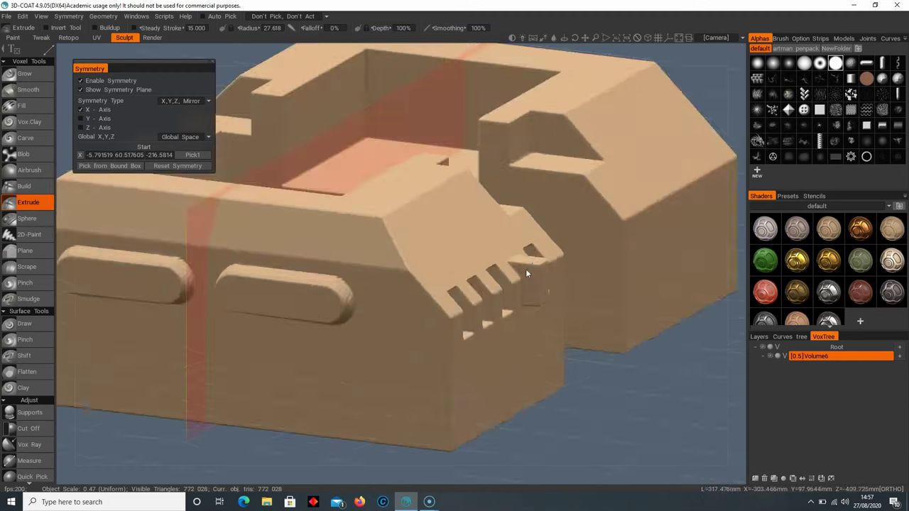
left_click_drag(526, 273, 490, 277, "alt")
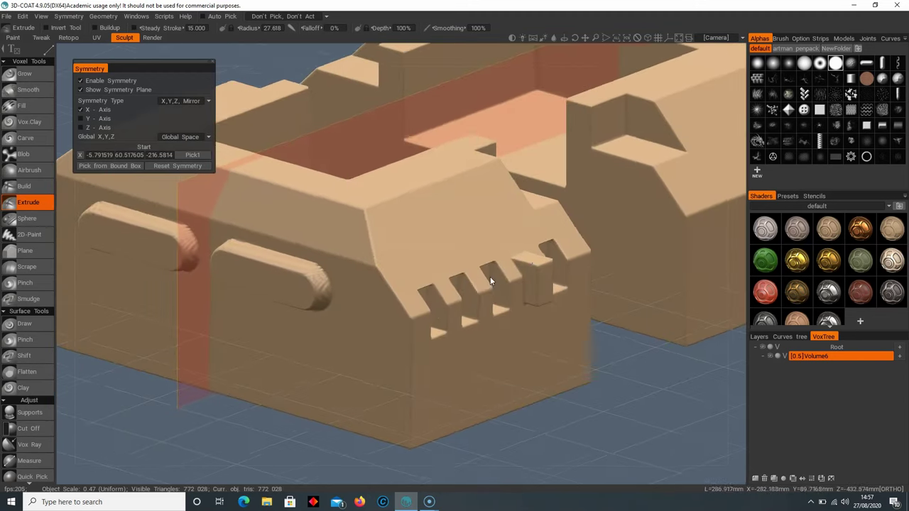
middle_click_drag(490, 277, 496, 319, "alt")
key("ctrl+z")
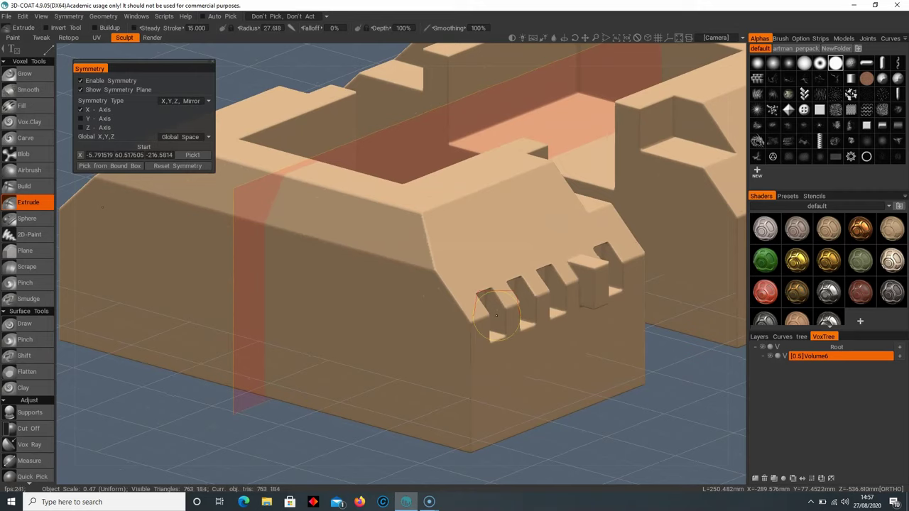
Step: Carve a straight horizontal groove with rounded ends into the upper back face, mirrored across the X symmetry plane
left_click_drag(496, 315, 385, 306, "alt+shift")
left_click_drag(325, 286, 421, 285)
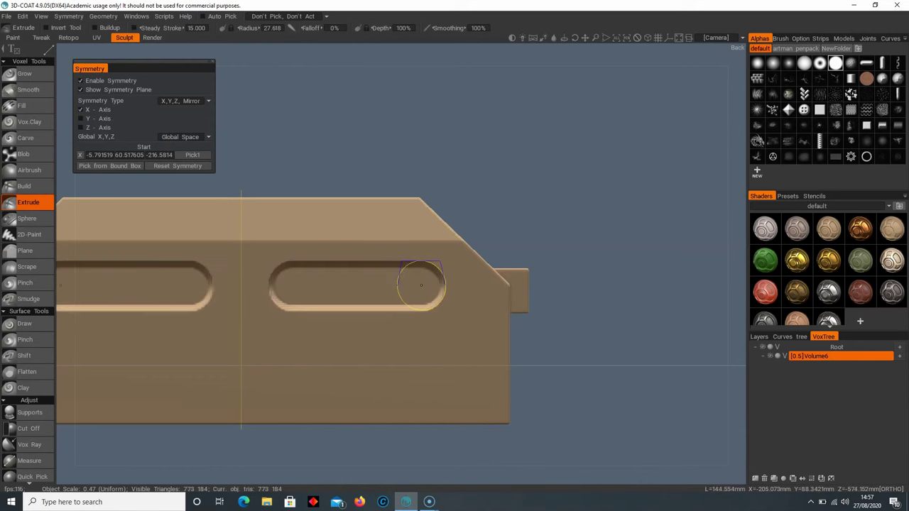
left_click_drag(586, 281, 500, 271)
scroll(343, 278, "down", 5)
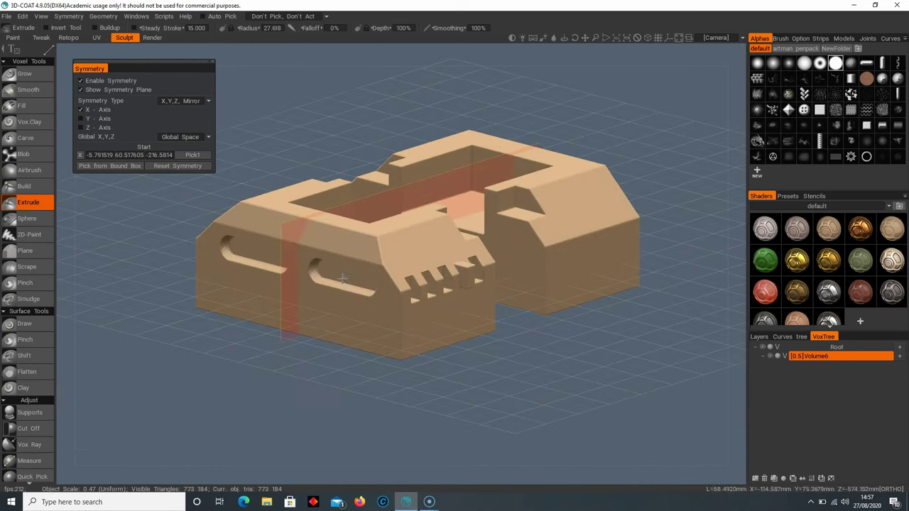
scroll(428, 324, "up", 3)
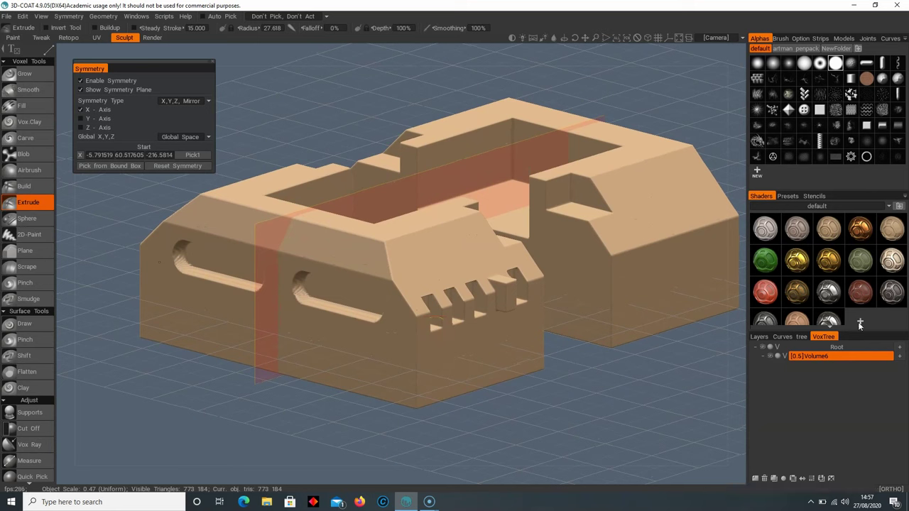
Step: Apply the copper shader from the default set to the structure, and replace it with the dark grey metallic one
left_click(858, 230)
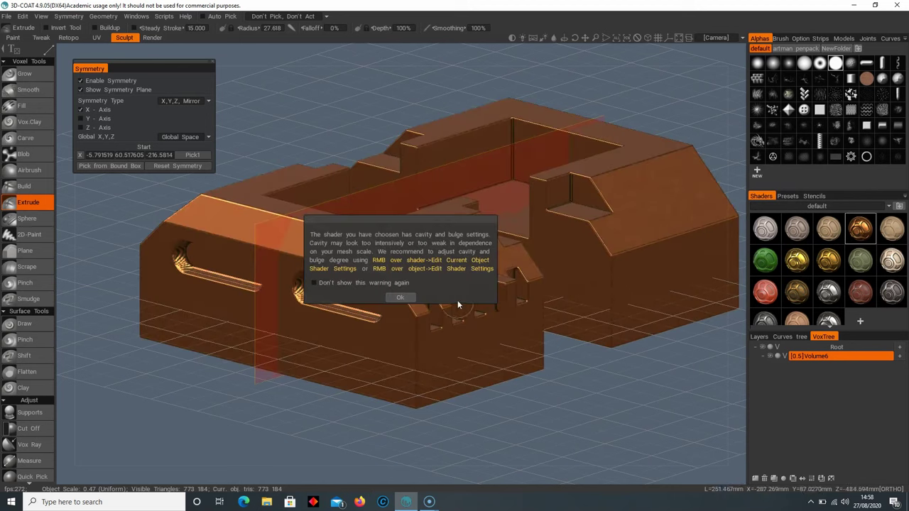
left_click(401, 298)
left_click_drag(380, 331, 473, 323, "alt")
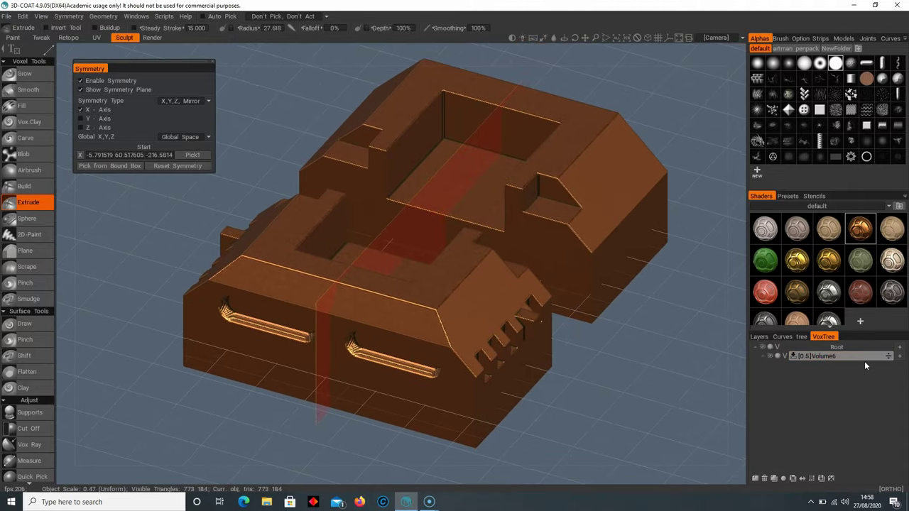
left_click(828, 291)
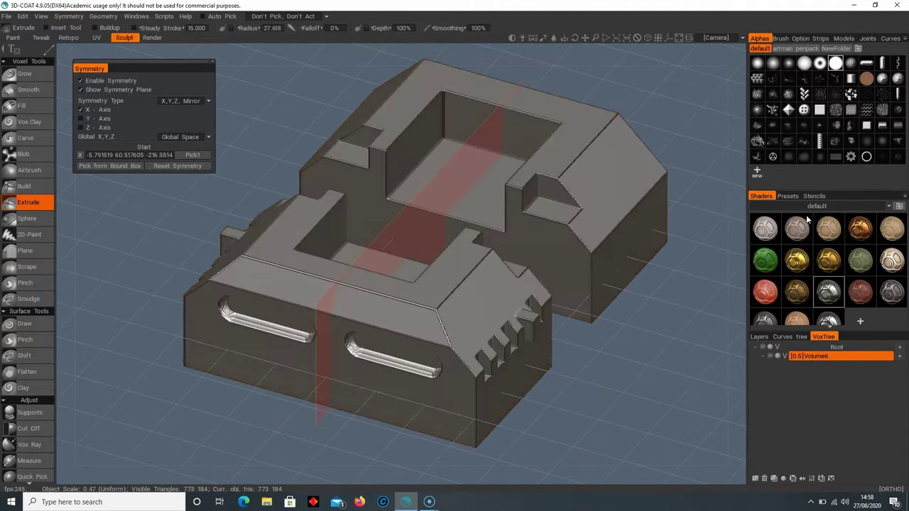
Step: Apply the first grey shader from the Cartoon set to the structure, and replace it with a dark blue one
left_click(808, 204)
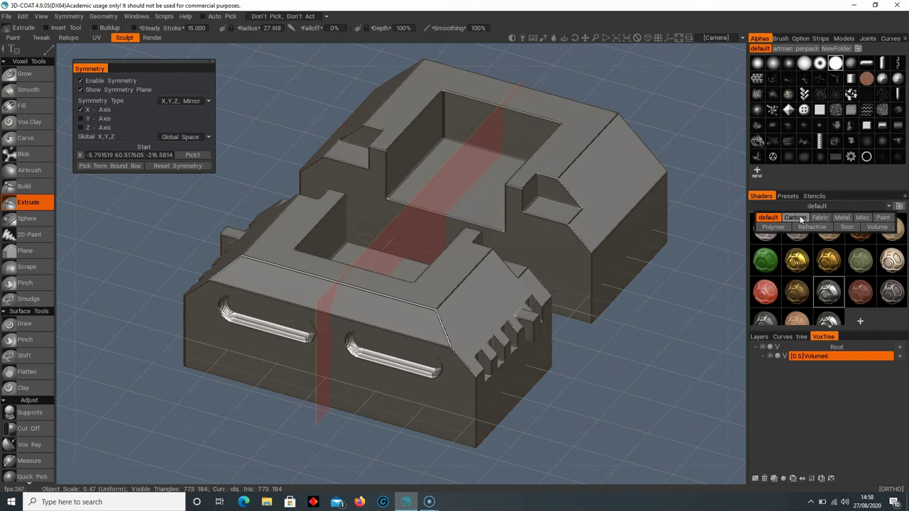
left_click(798, 217)
left_click(758, 239)
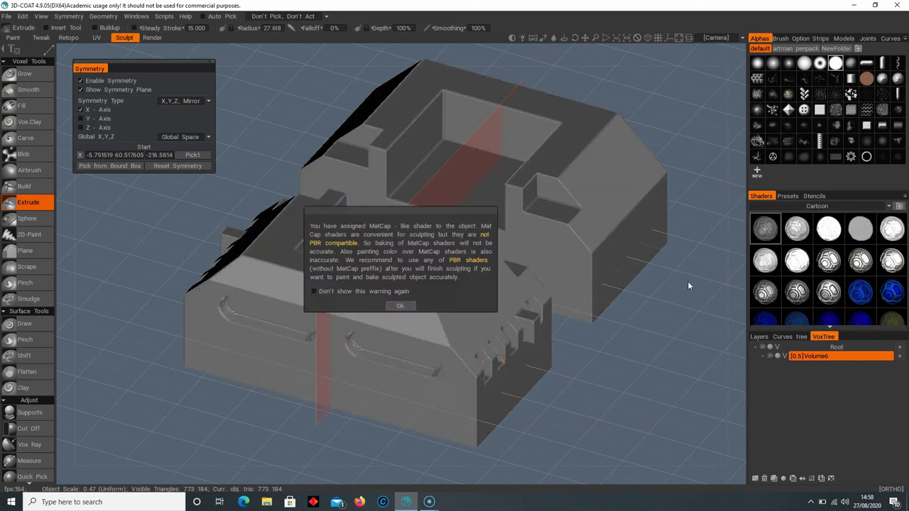
left_click(396, 306)
left_click(861, 288)
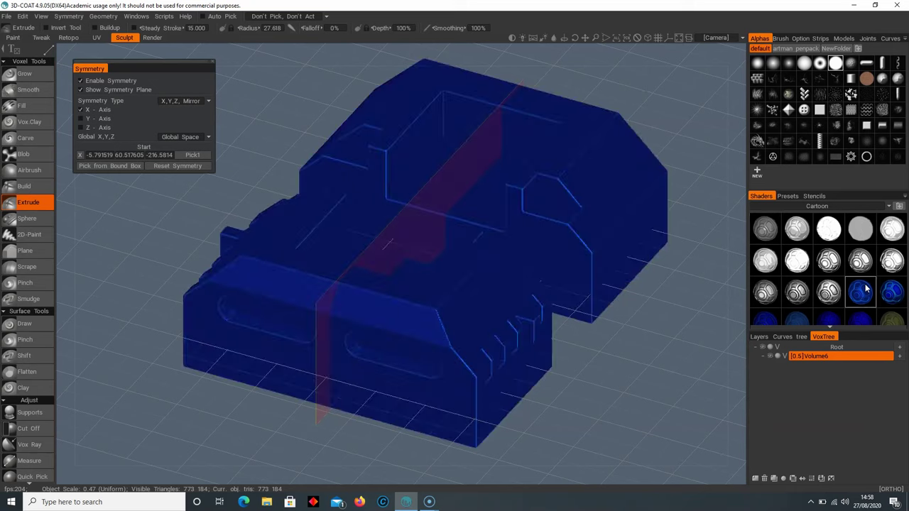
Step: Apply the beige shader from the Fabric set to the structure, and replace it with the bright red one
left_click(817, 207)
left_click(826, 219)
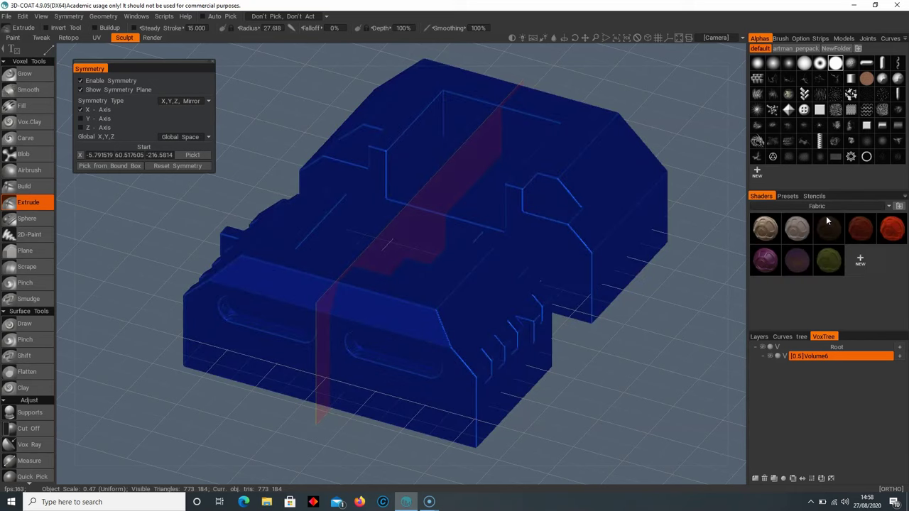
left_click(767, 227)
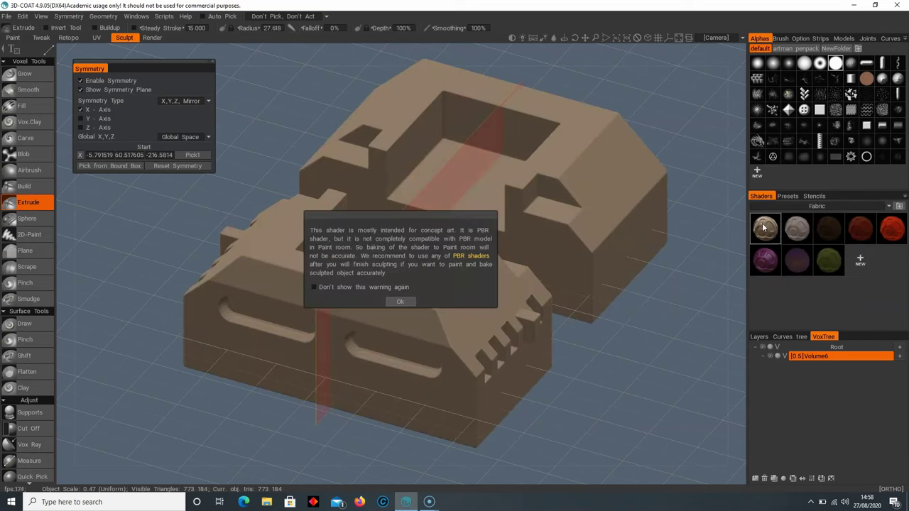
left_click(400, 301)
left_click(893, 229)
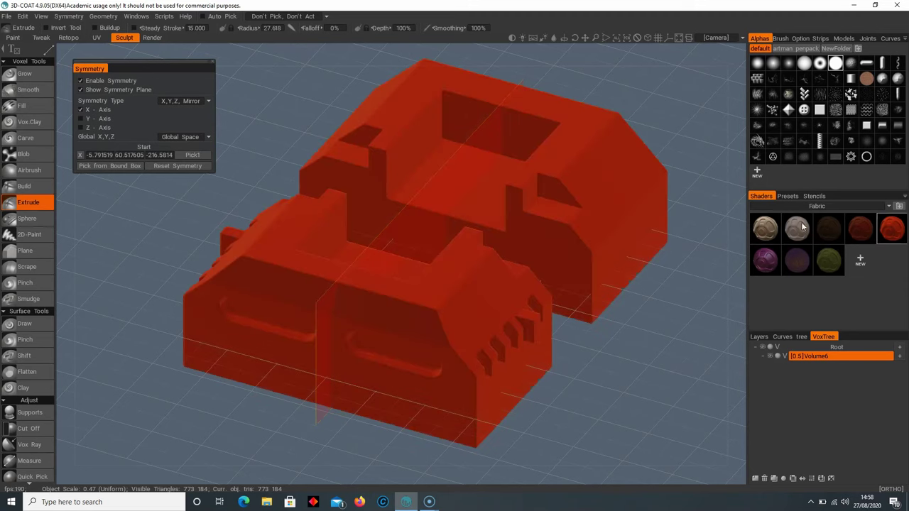
Step: Apply the bronze-coloured shader from the Metal set to the structure, accepting the shader notice
left_click(816, 206)
left_click(824, 227)
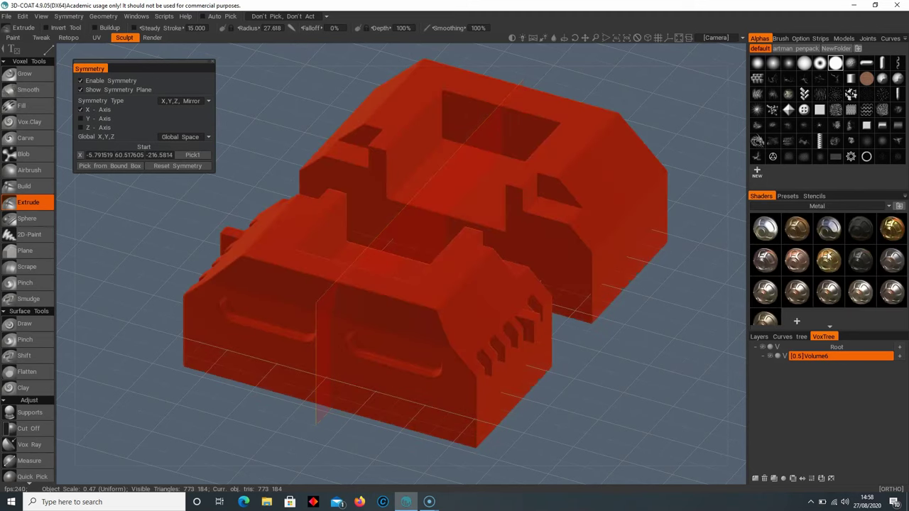
left_click(796, 229)
left_click(400, 301)
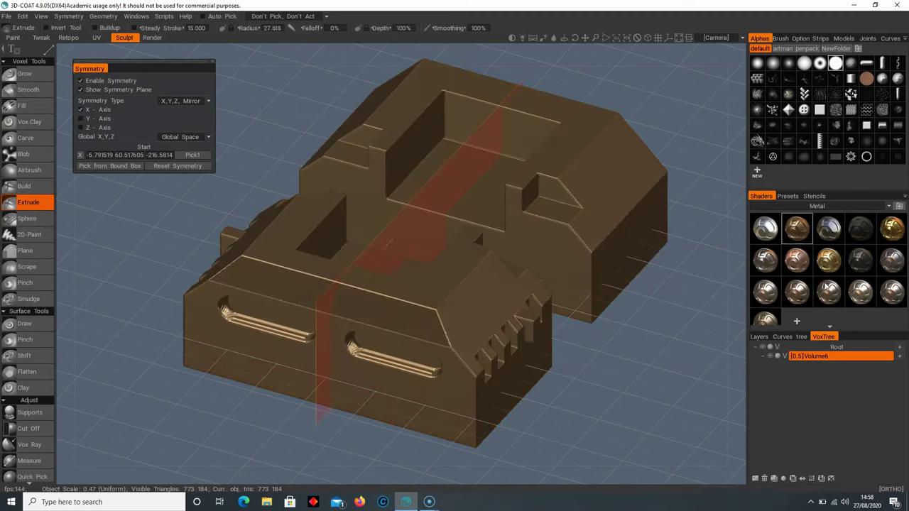
Step: Apply the reddish-brown wood-like shader from the Misc set to the structure, accepting the shader notice
left_click(844, 210)
left_click(846, 215)
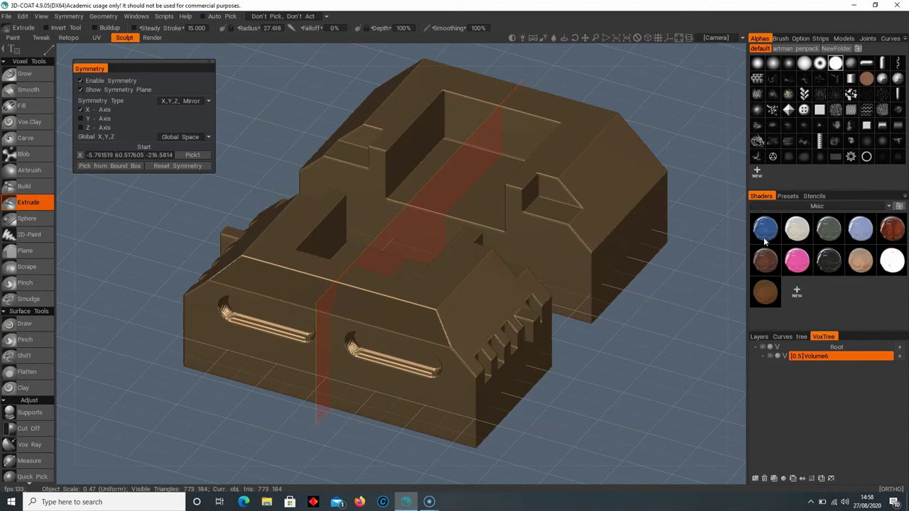
left_click(757, 263)
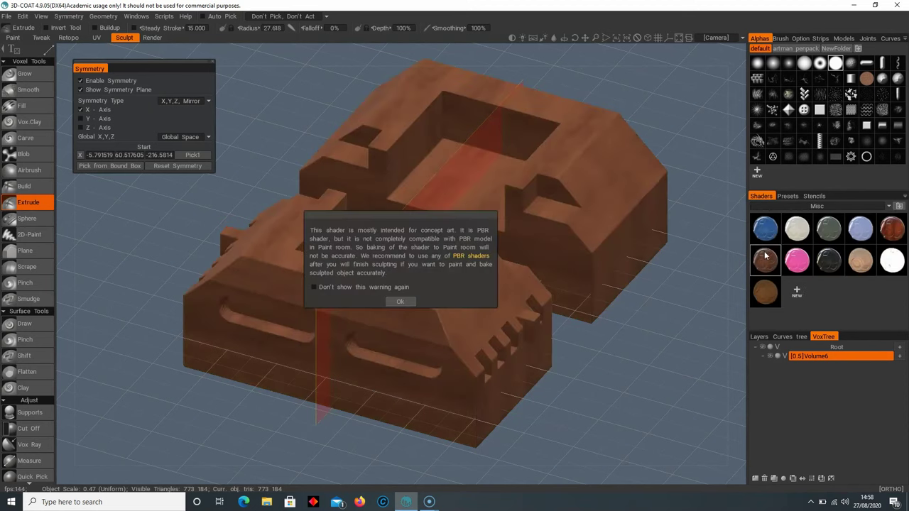
left_click(398, 300)
Step: Apply the orange shader from the Paint set to the structure, and replace it with the off-white one
left_click(827, 207)
left_click(883, 218)
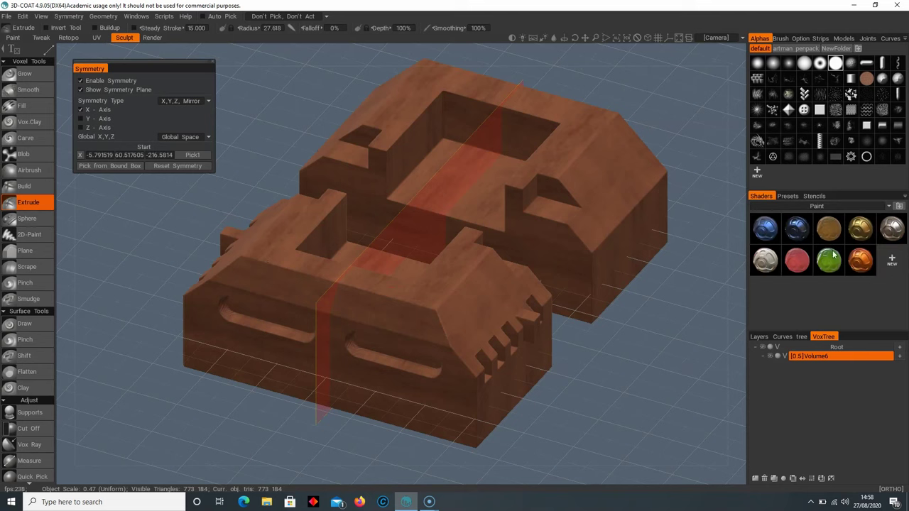
left_click(859, 261)
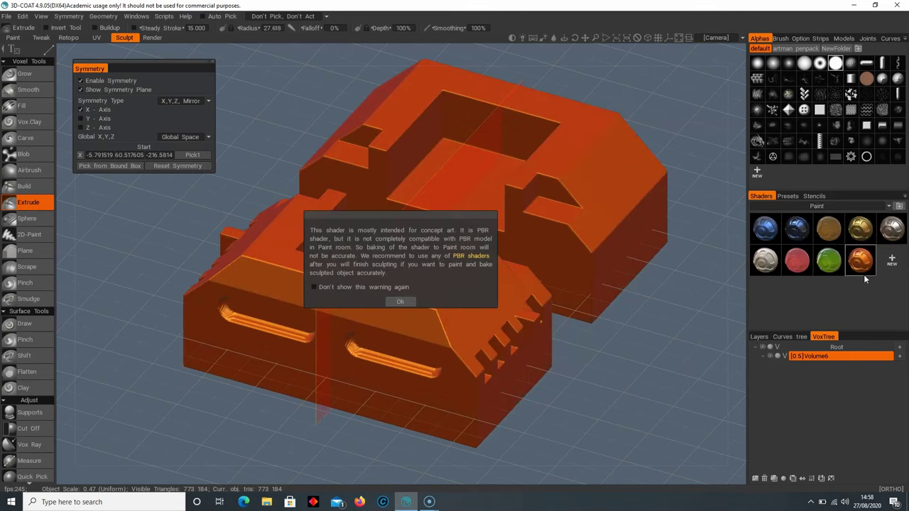
left_click(399, 300)
middle_click_drag(403, 284, 358, 279)
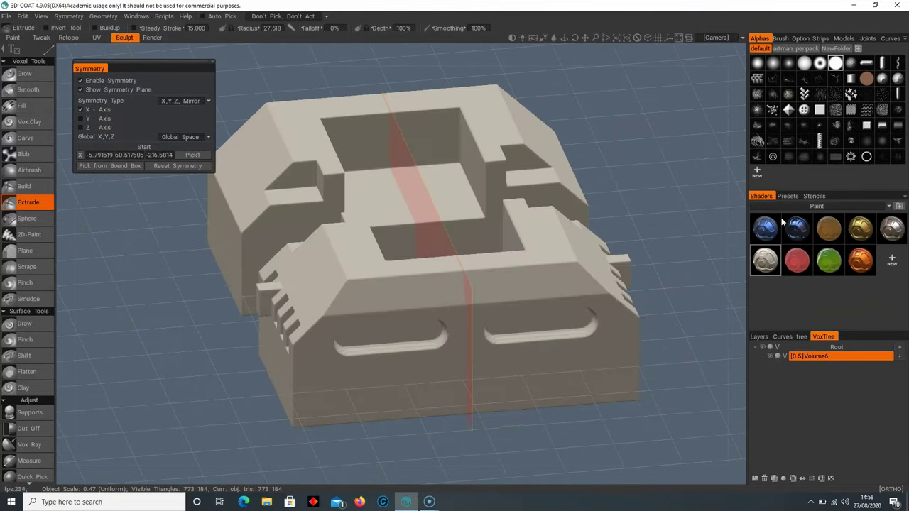
Step: Open the Polymer shader set and try its light blue, dark teal and amber shaders on the structure
left_click(817, 206)
left_click(772, 226)
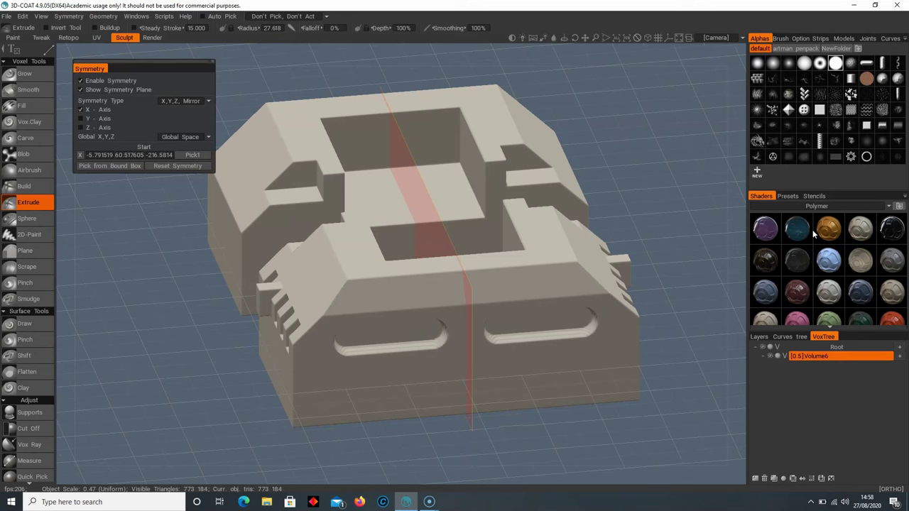
left_click(831, 264)
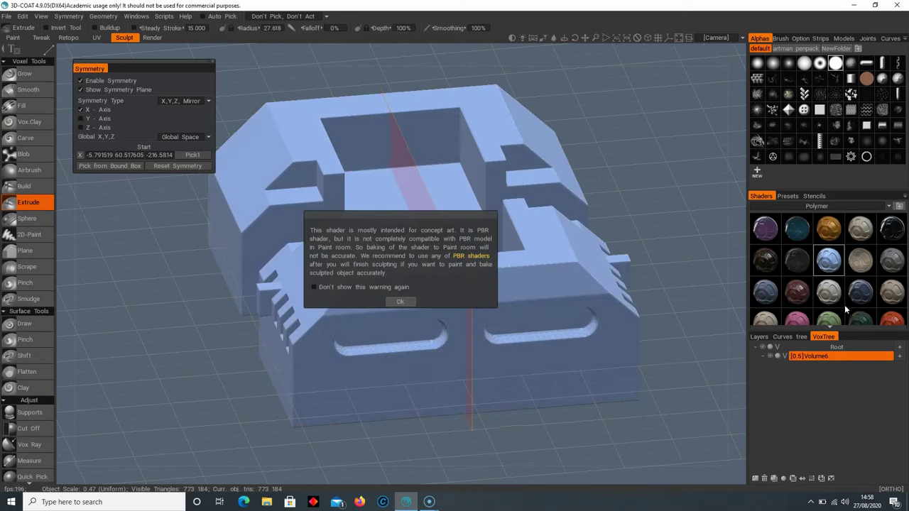
left_click(398, 302)
left_click(798, 228)
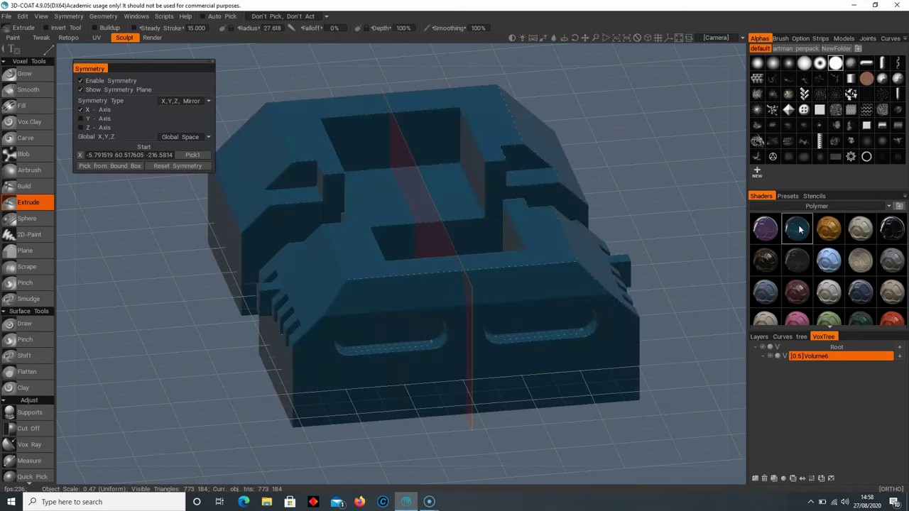
left_click(838, 229)
Step: Apply the beige Polymer shader and inspect the grooves and slots around the structure
scroll(551, 264, "up", 3)
scroll(863, 290, "down", 1)
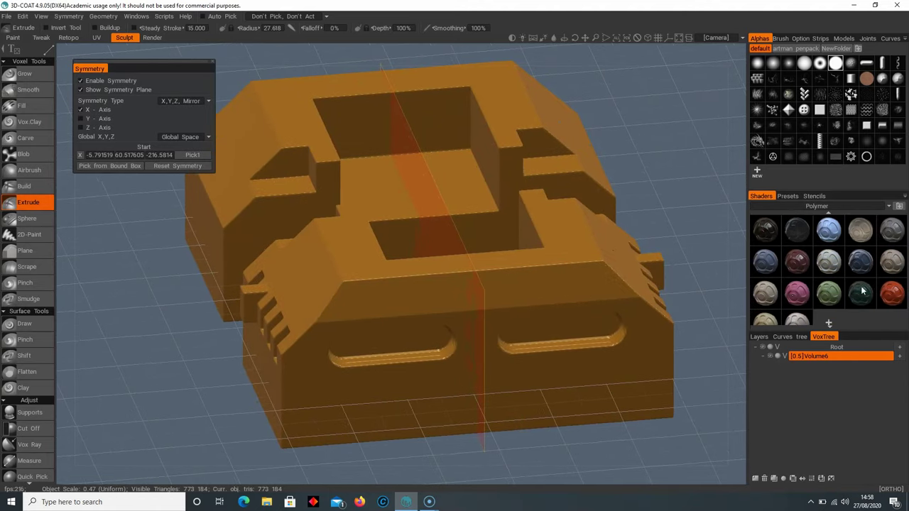
left_click(767, 293)
left_click_drag(561, 304, 452, 270)
middle_click_drag(453, 270, 639, 268)
left_click_drag(457, 237, 437, 254)
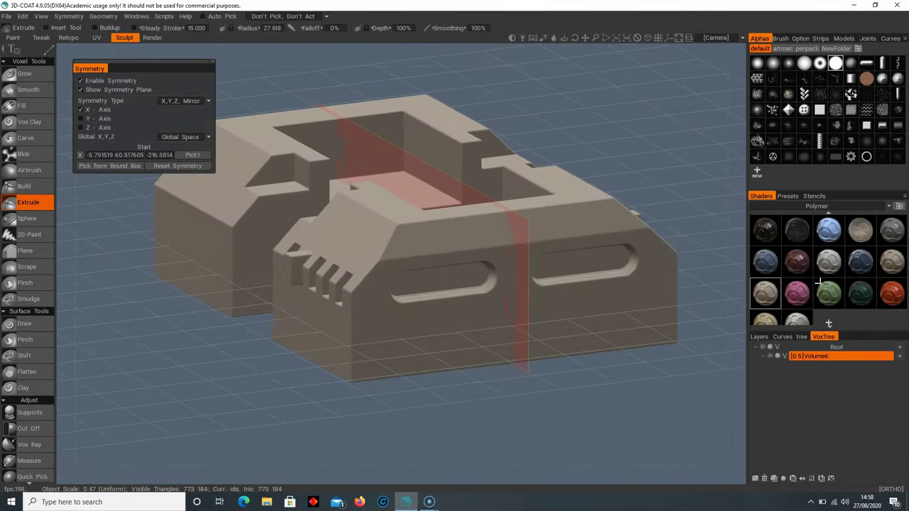
Step: Try the light grey Polymer shader, apply the orange-red one instead, and inspect the structure from both sides
left_click(805, 321)
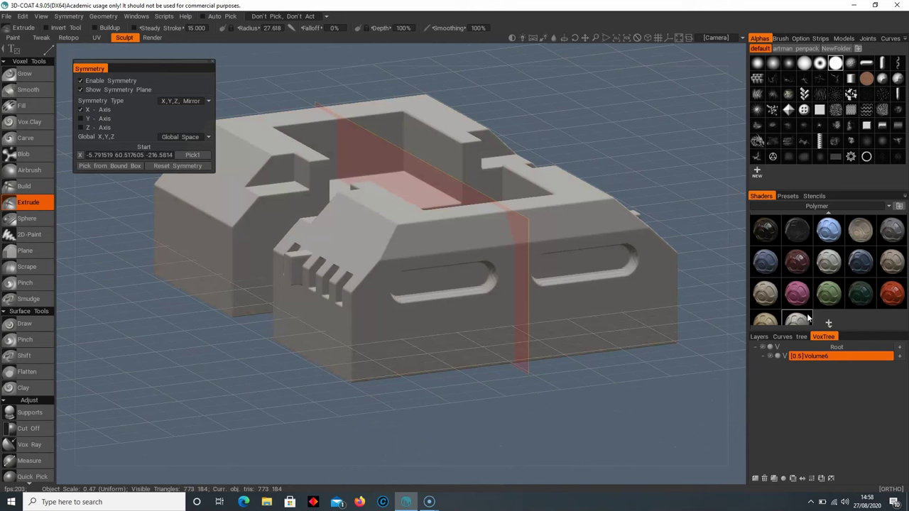
left_click(892, 293)
mouse_move(516, 286)
left_mouse_down()
mouse_move(448, 280)
mouse_move(538, 270)
mouse_move(544, 309)
mouse_move(510, 284)
mouse_move(522, 292)
left_mouse_up()
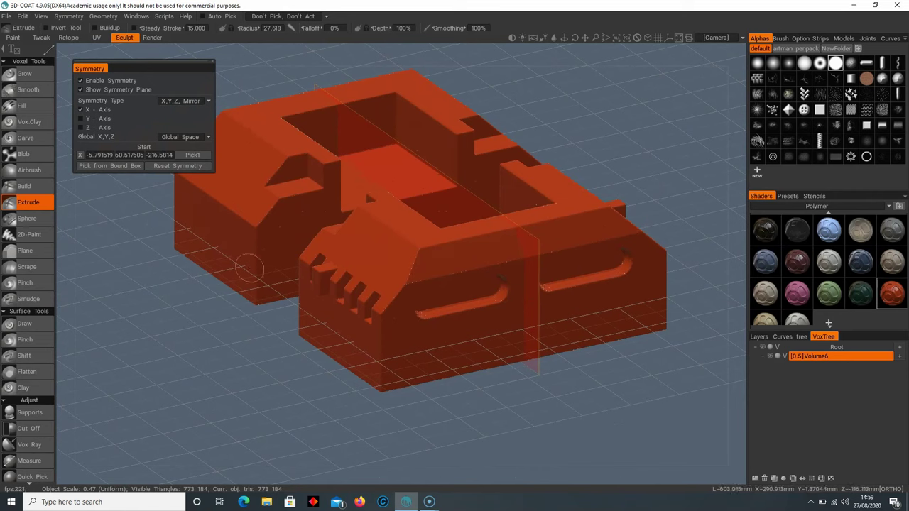
mouse_move(433, 265)
left_mouse_down("alt")
mouse_move(458, 262)
mouse_move(381, 258)
mouse_move(348, 270)
mouse_move(373, 259)
mouse_move(387, 270)
mouse_move(371, 267)
left_mouse_up("alt")
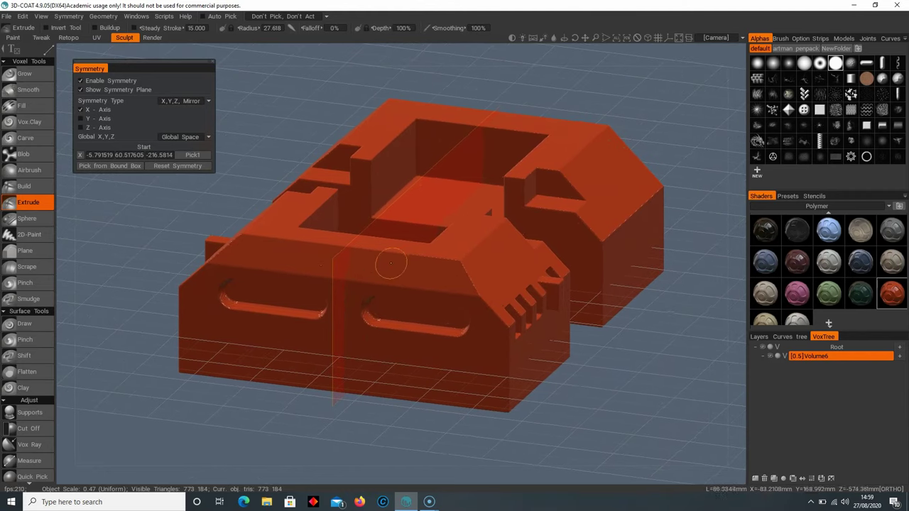